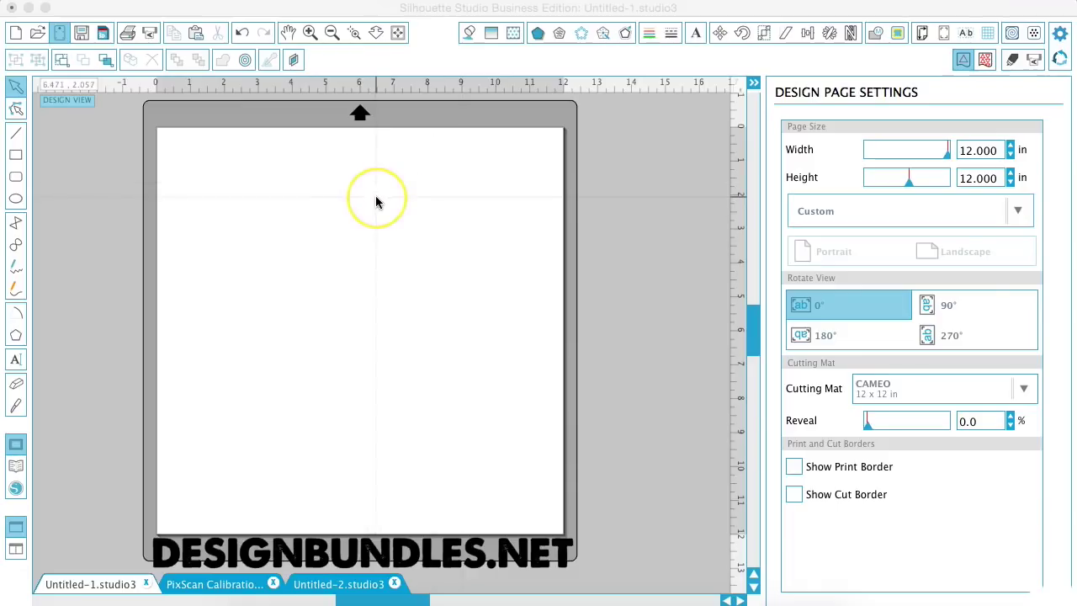
Step: Cancel the unreadable mat photo and open the Letter-size PixScan calibration test card
{"action": "left_click", "coordinate": [60, 38]}
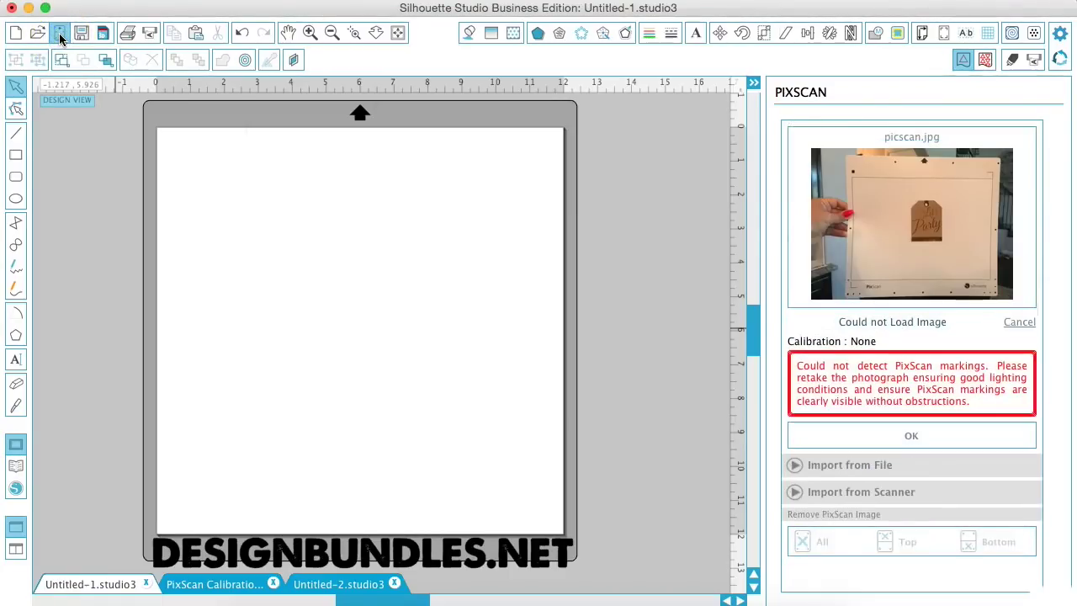
{"action": "left_click", "coordinate": [1021, 324]}
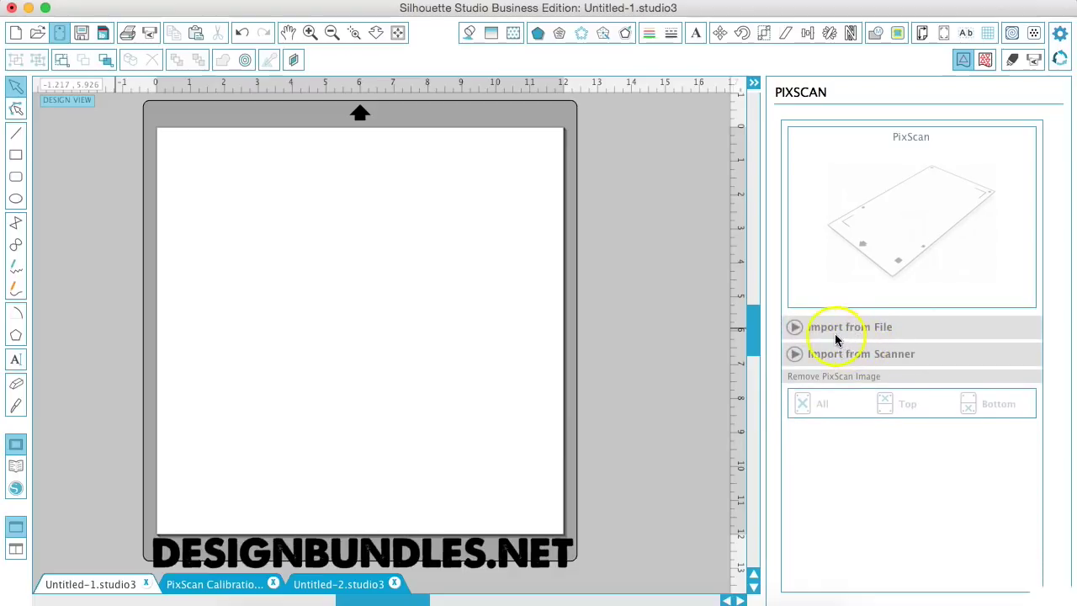
{"action": "left_click", "coordinate": [822, 329]}
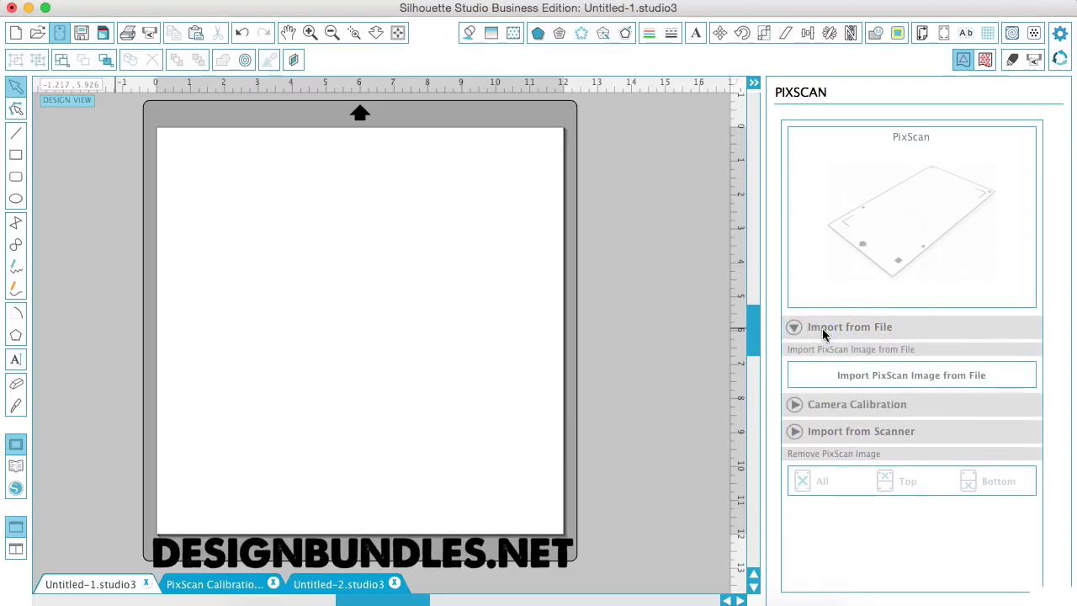
{"action": "left_click", "coordinate": [808, 406]}
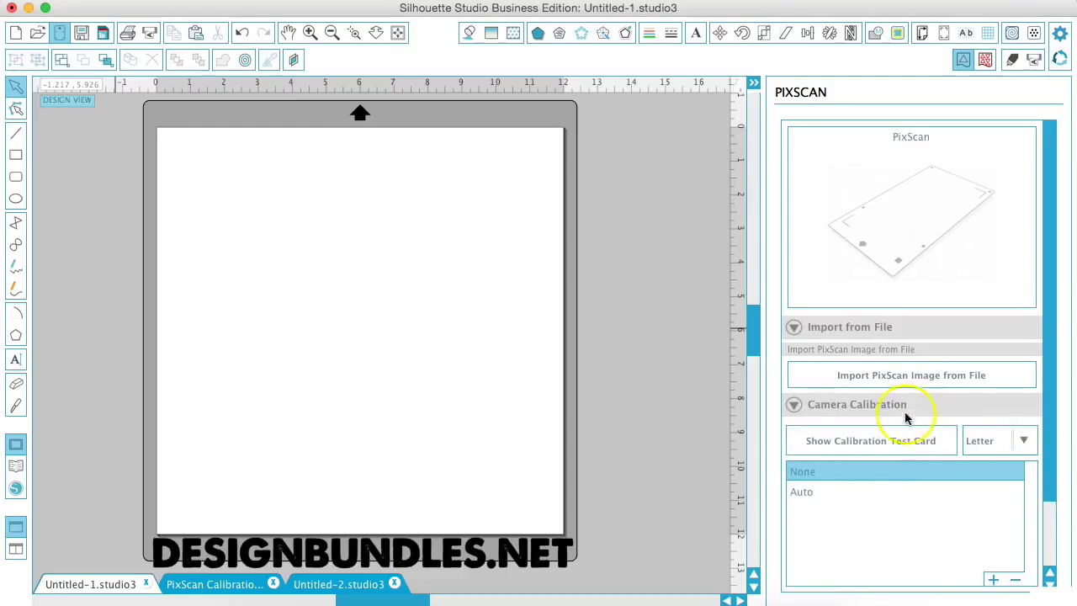
{"action": "left_click", "coordinate": [892, 443]}
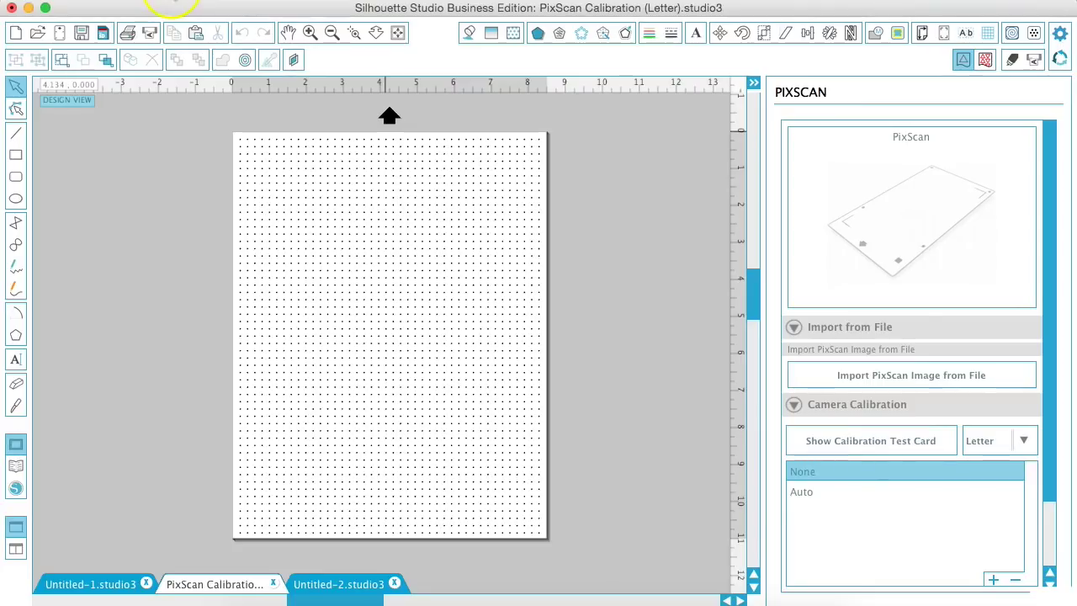
{"action": "left_click", "coordinate": [172, 3]}
{"action": "mouse_move", "coordinate": [187, 256]}
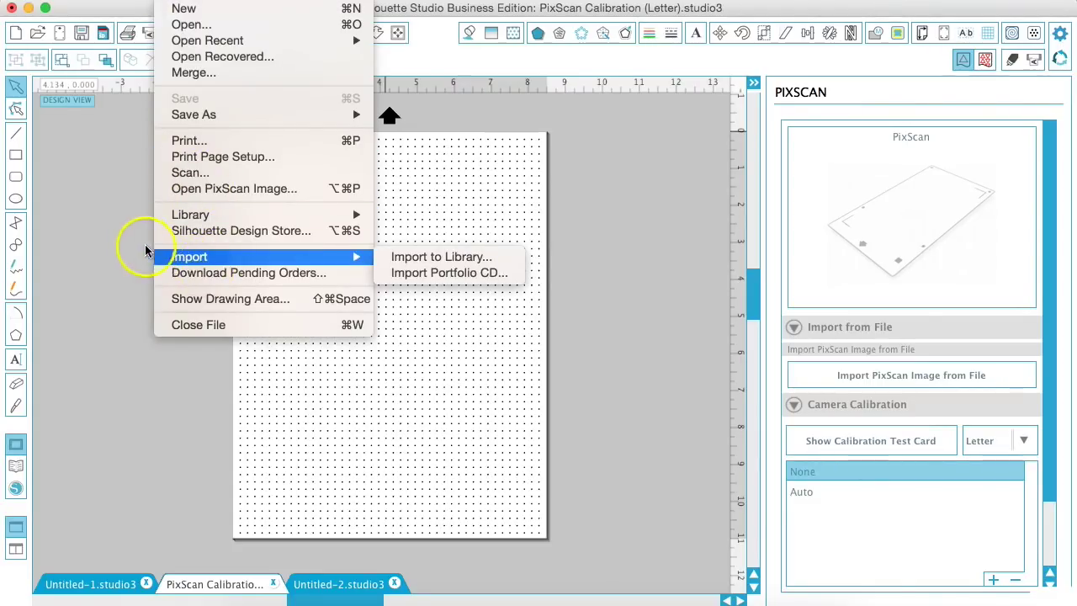
{"action": "left_click", "coordinate": [142, 242]}
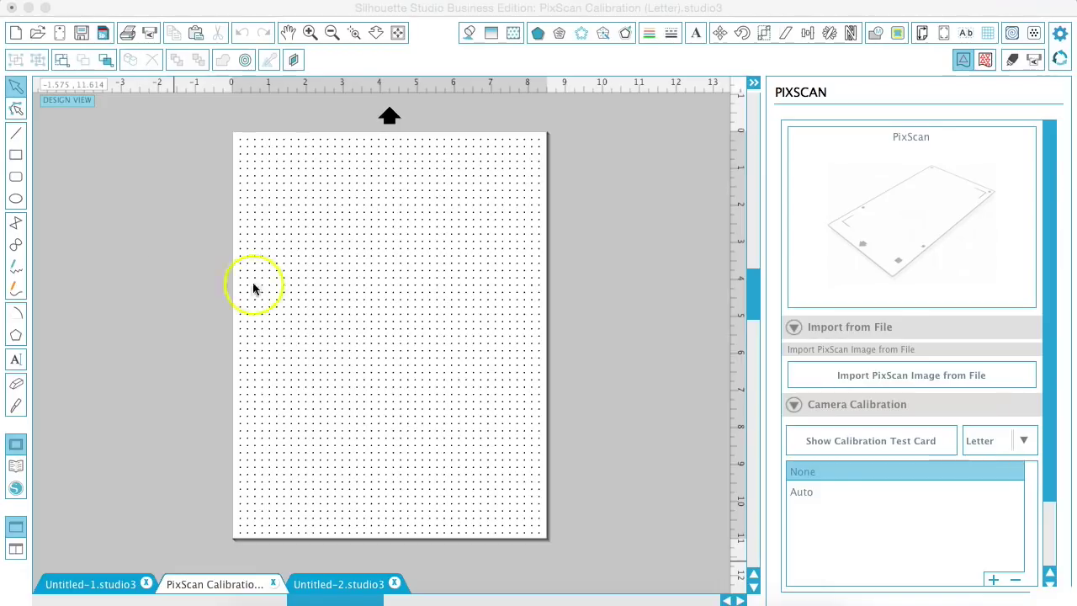
Step: Add a camera calibration from test card photo IMG_1104.JPG, creating the Apple iPhone 7 Plus profile
{"action": "scroll", "coordinate": [881, 411], "scroll_direction": "down", "scroll_amount": 2}
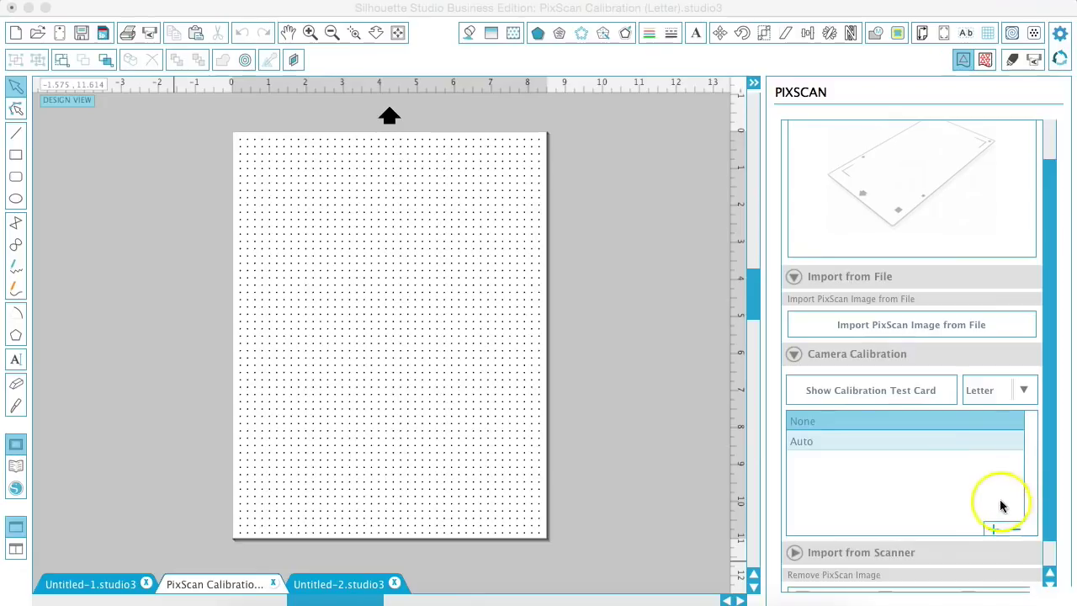
{"action": "left_click", "coordinate": [993, 530]}
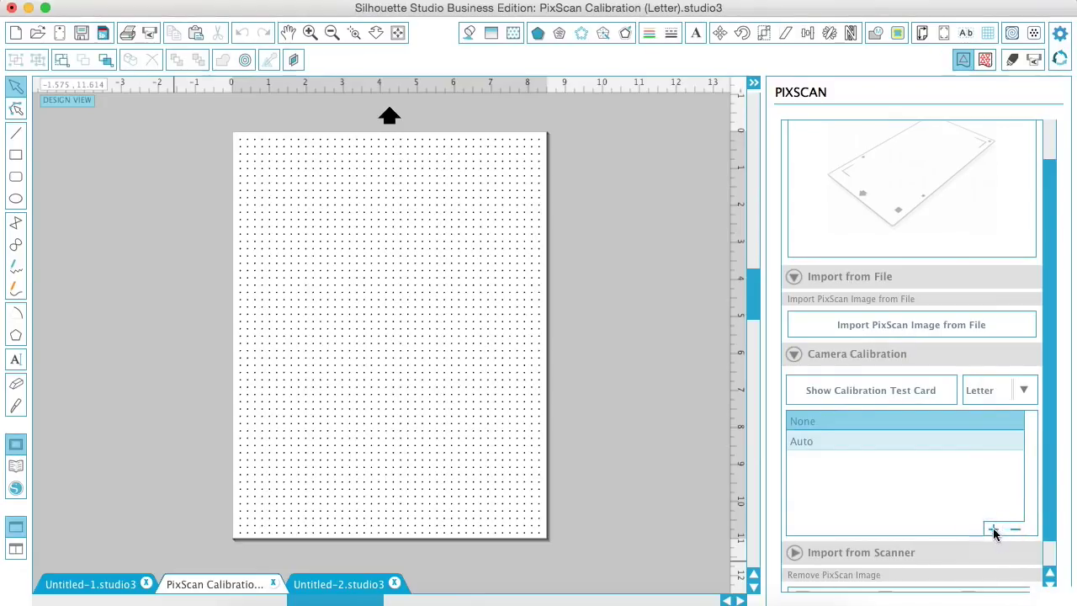
{"action": "left_click", "coordinate": [993, 530]}
{"action": "left_click", "coordinate": [715, 60]}
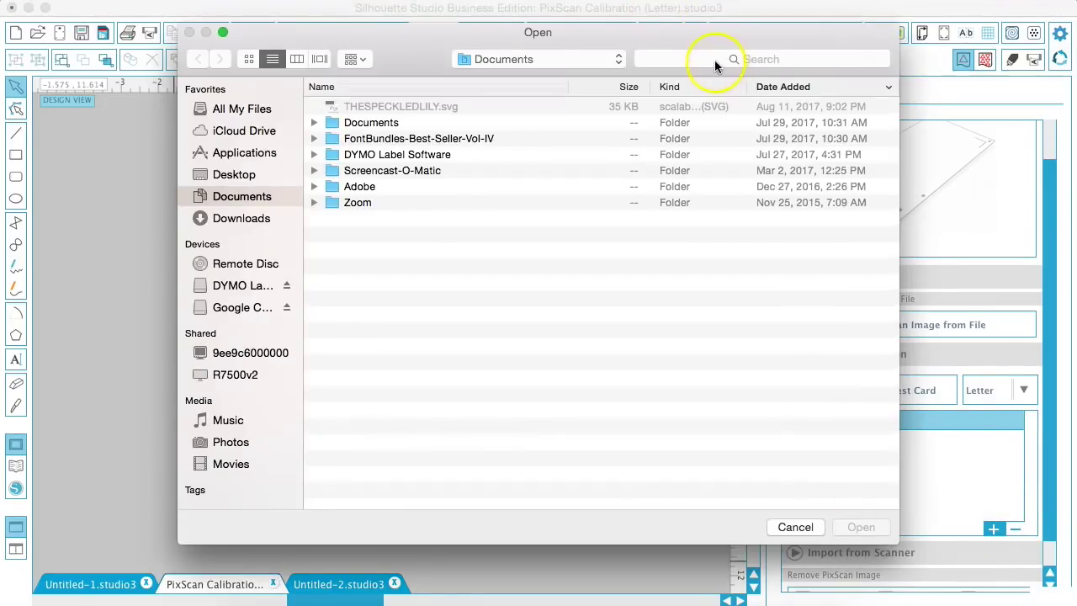
{"action": "type", "text": "img"}
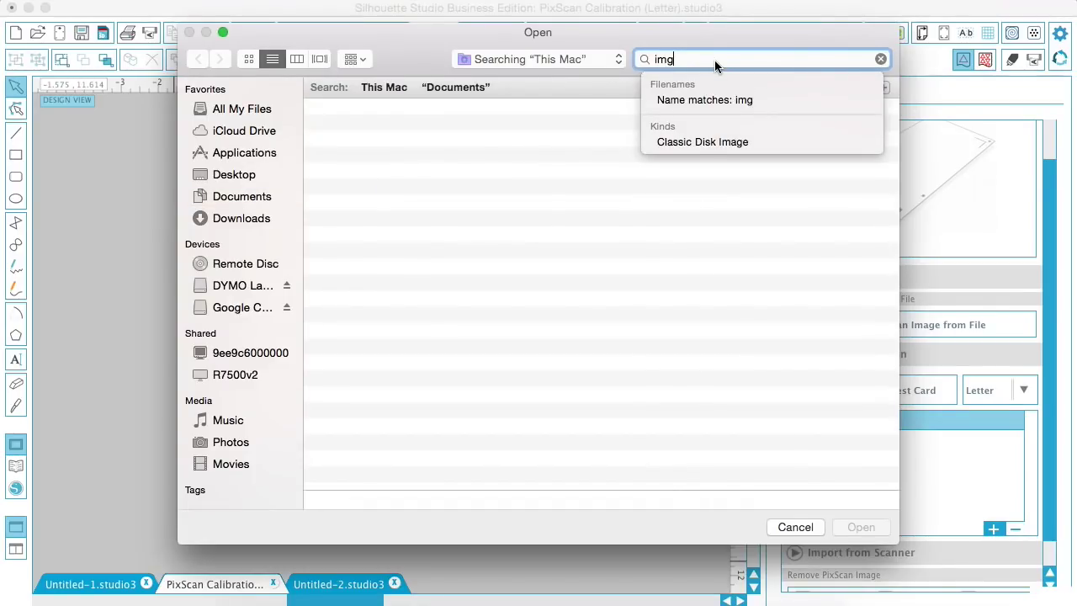
{"action": "double_click", "coordinate": [399, 145]}
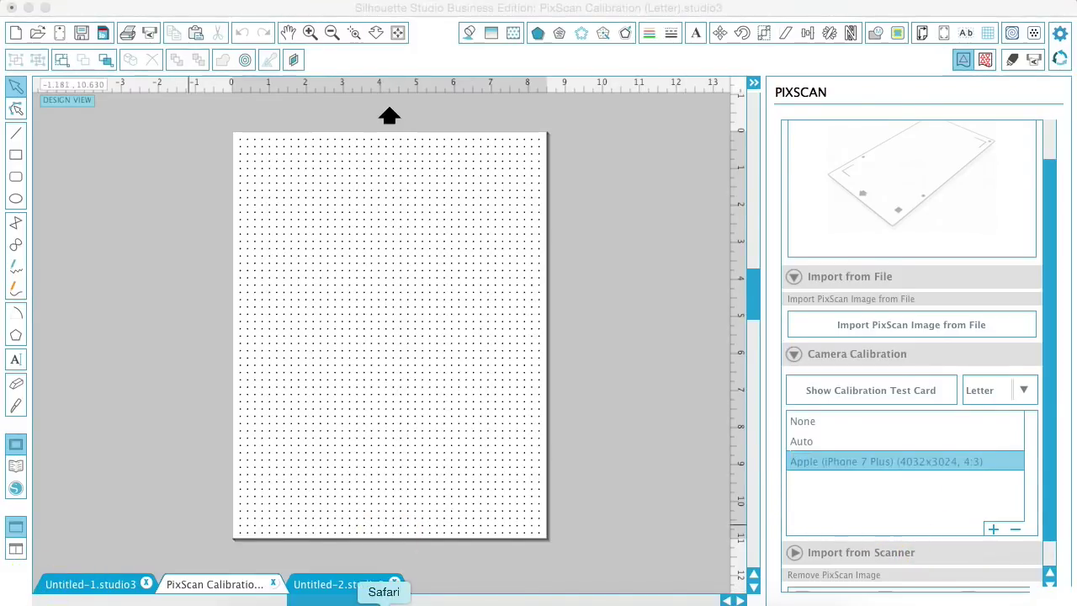
Step: In Safari, enlarge the DesignBundles.net logo thumbnail from the 'fontbundles logo' image results
{"action": "left_click", "coordinate": [384, 599]}
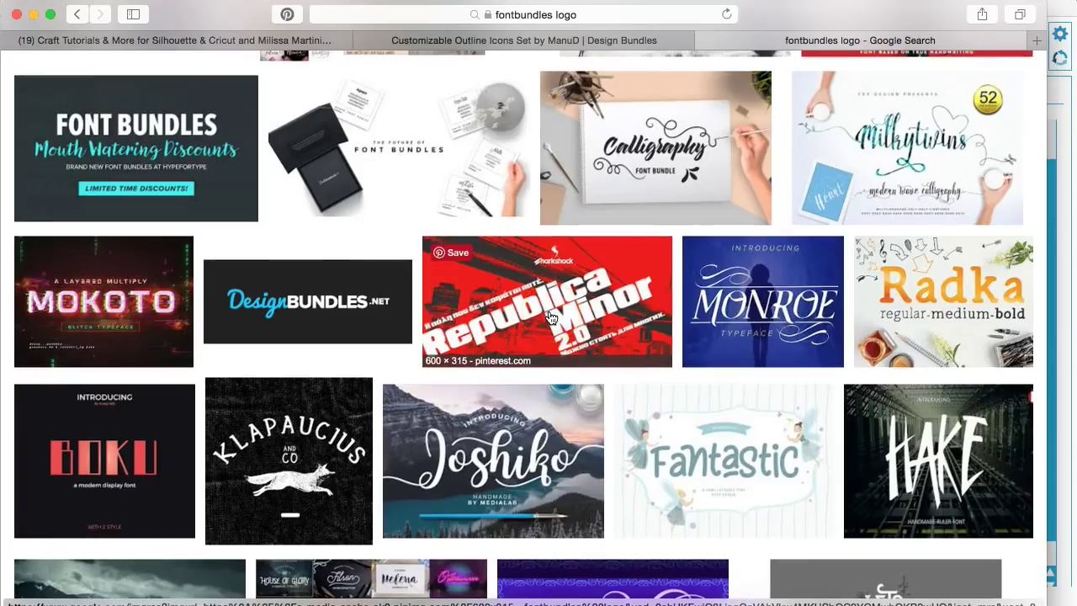
{"action": "left_click", "coordinate": [305, 312]}
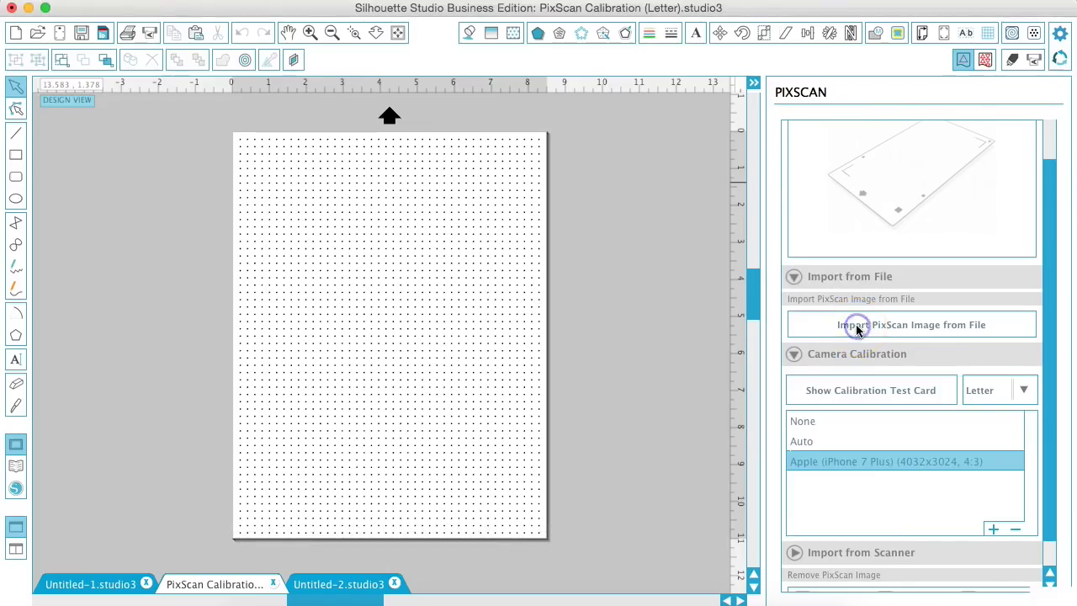
{"action": "left_click", "coordinate": [857, 328]}
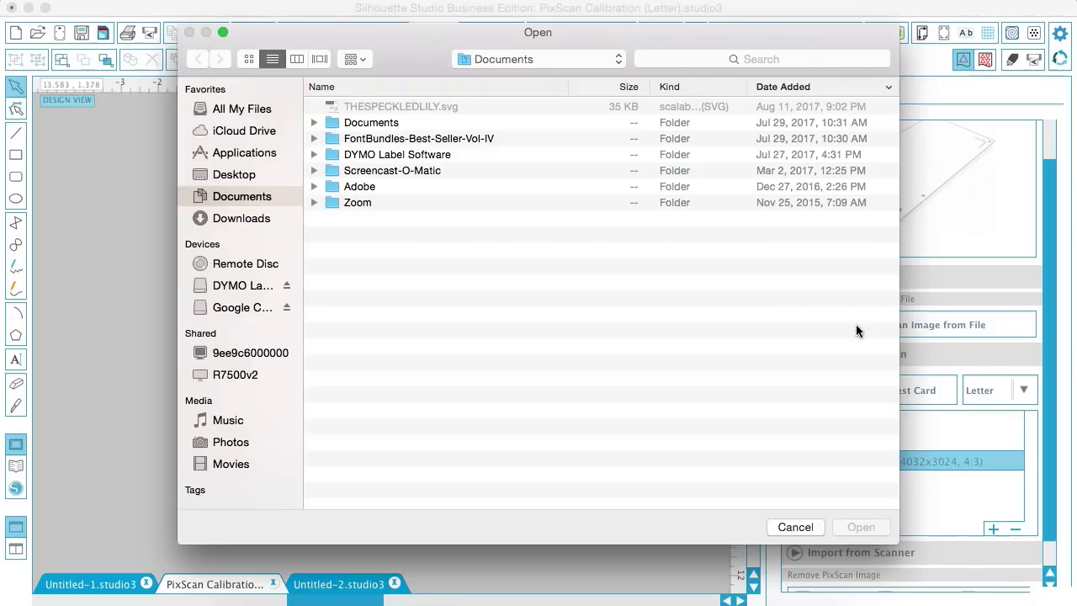
Step: Import the PixScan photo IMG_1114.JPG from file as a new document
{"action": "left_click", "coordinate": [734, 59]}
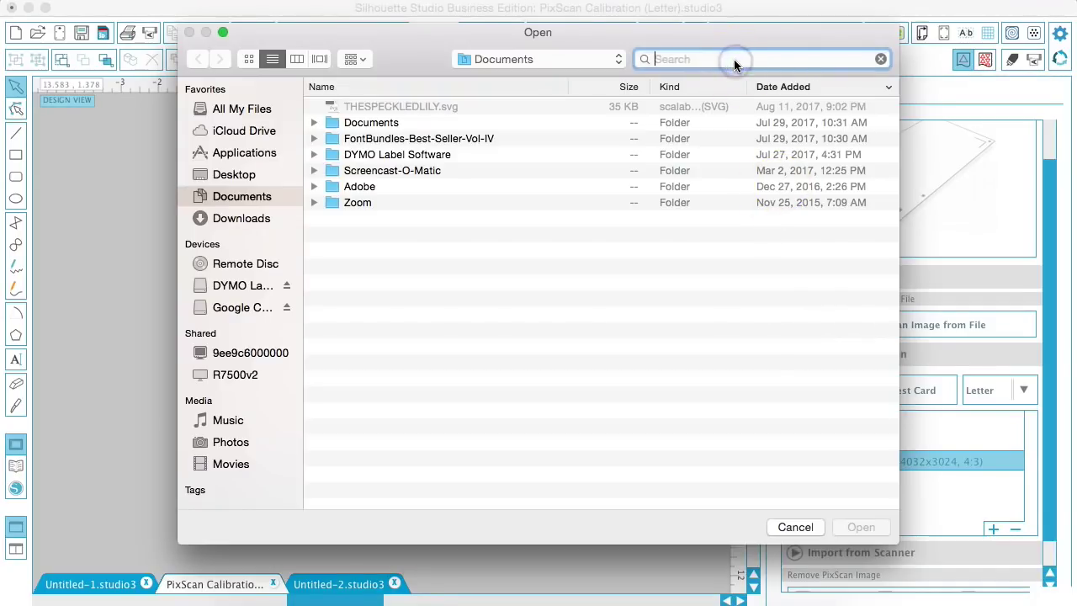
{"action": "type", "text": "img"}
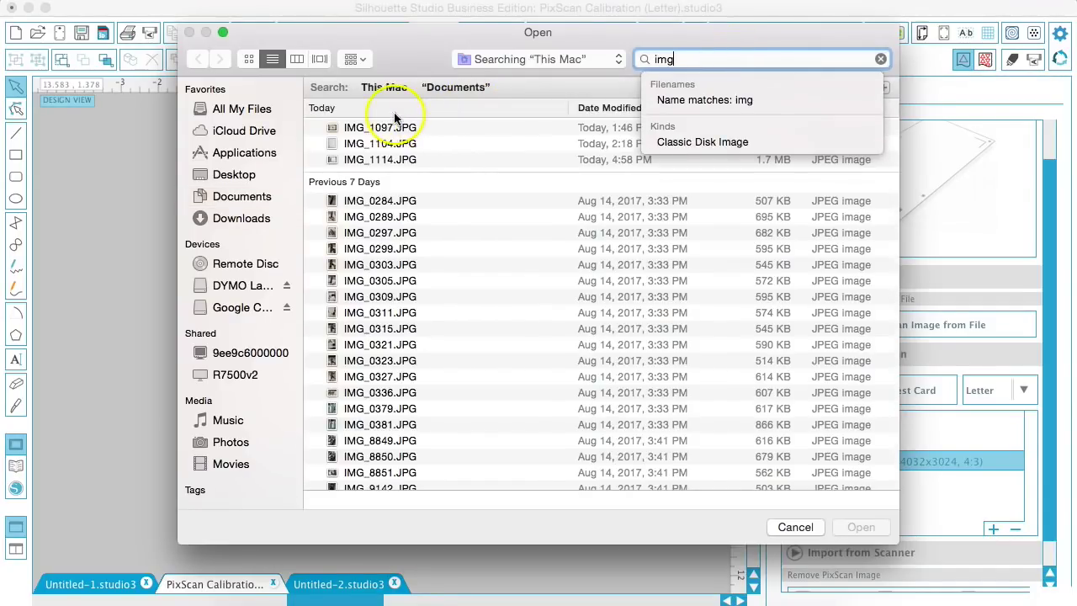
{"action": "double_click", "coordinate": [387, 160]}
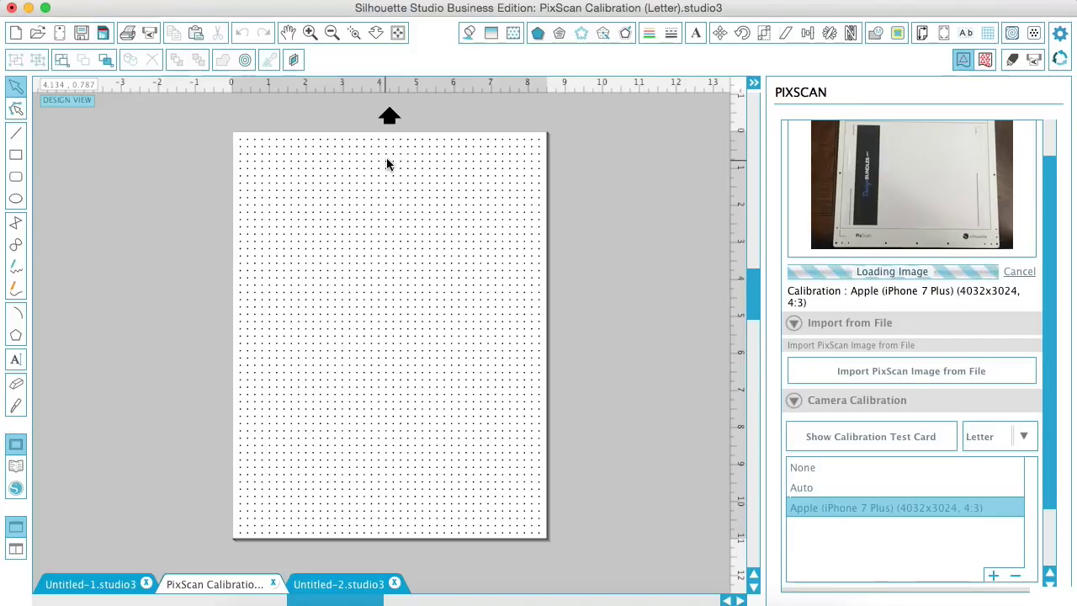
{"action": "left_click", "coordinate": [291, 314]}
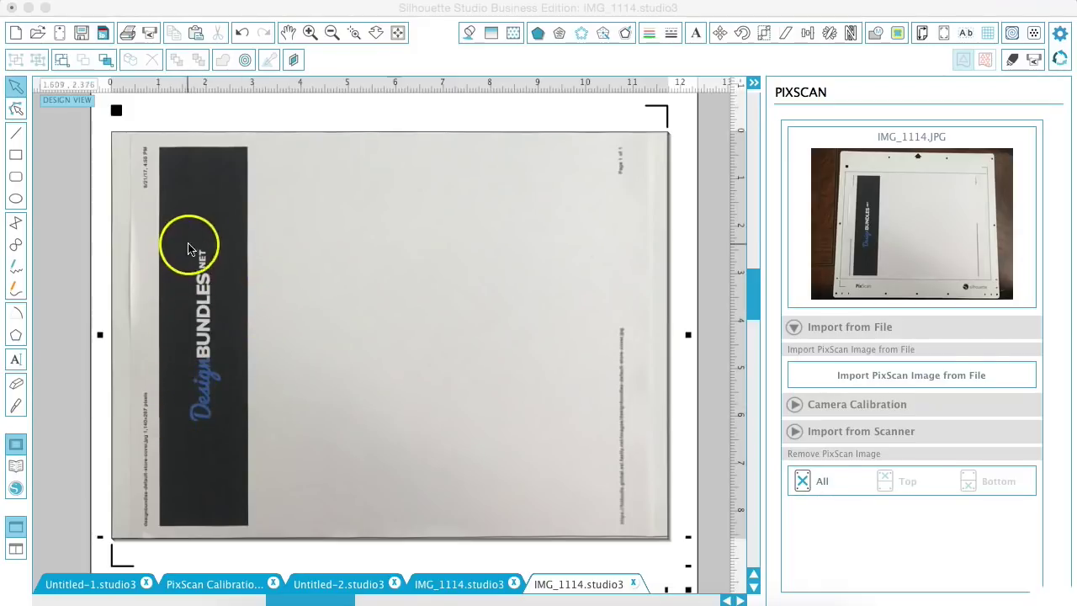
Step: Mark the DesignBundles logo on the dark strip as the trace area
{"action": "left_click", "coordinate": [896, 39]}
{"action": "left_click", "coordinate": [897, 38]}
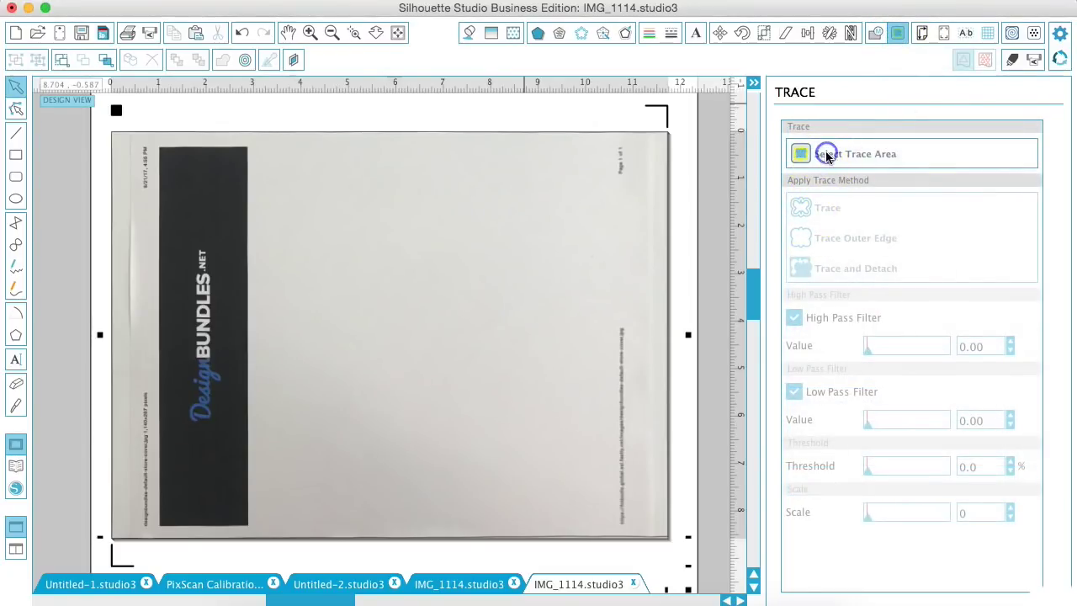
{"action": "left_click", "coordinate": [827, 154]}
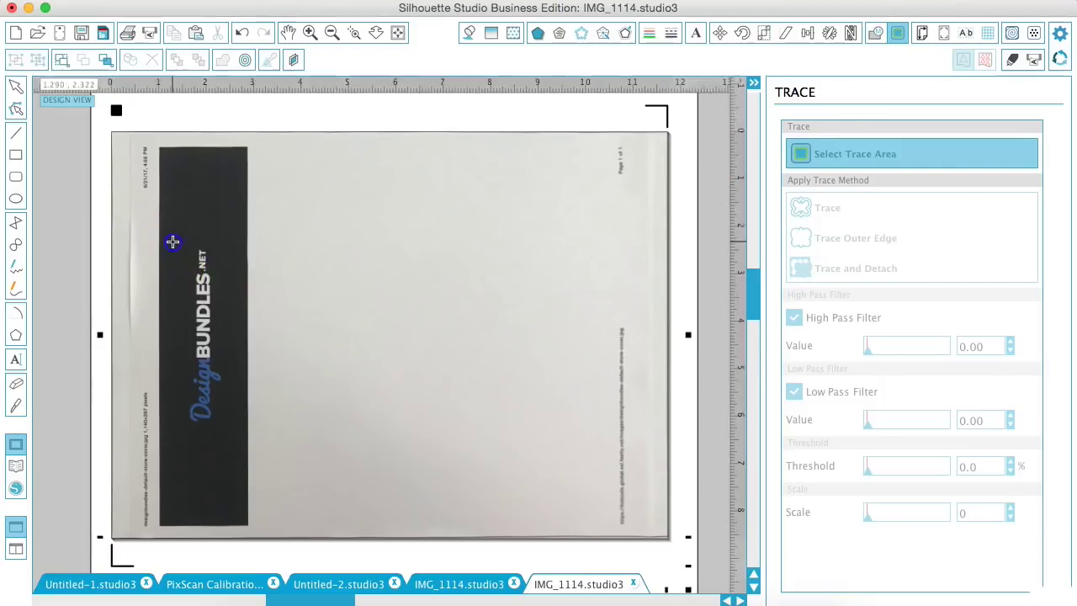
{"action": "left_click_drag", "start_coordinate": [172, 242], "coordinate": [237, 447]}
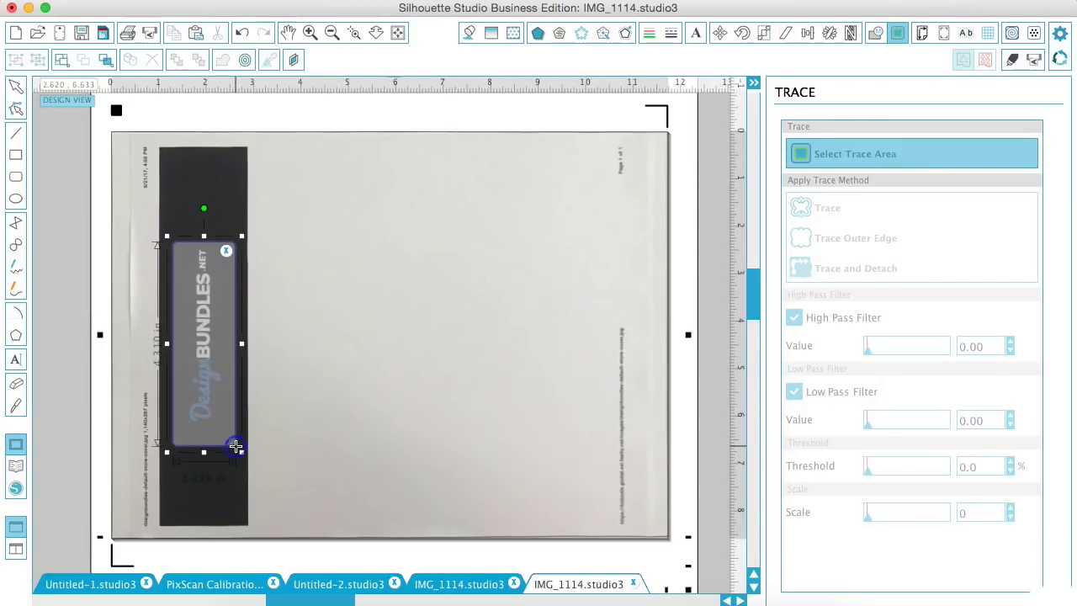
Step: Turn off High Pass Filter, set Scale to 7 and Threshold to about 27.4%
{"action": "left_click", "coordinate": [310, 34]}
{"action": "left_click", "coordinate": [309, 34]}
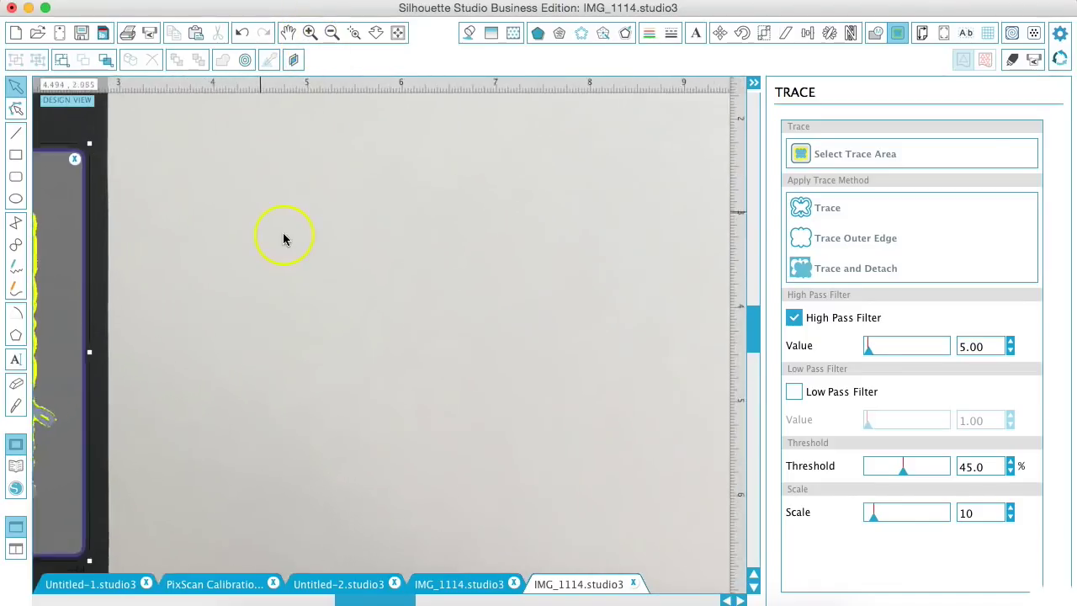
{"action": "scroll", "coordinate": [284, 239], "scroll_direction": "left", "scroll_amount": 10}
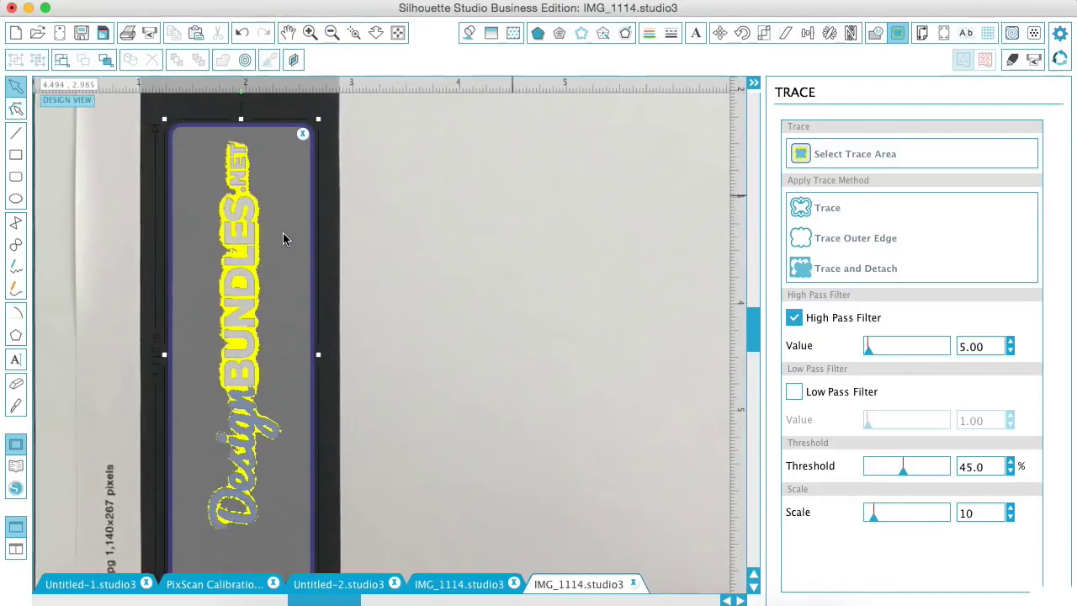
{"action": "left_click", "coordinate": [794, 318]}
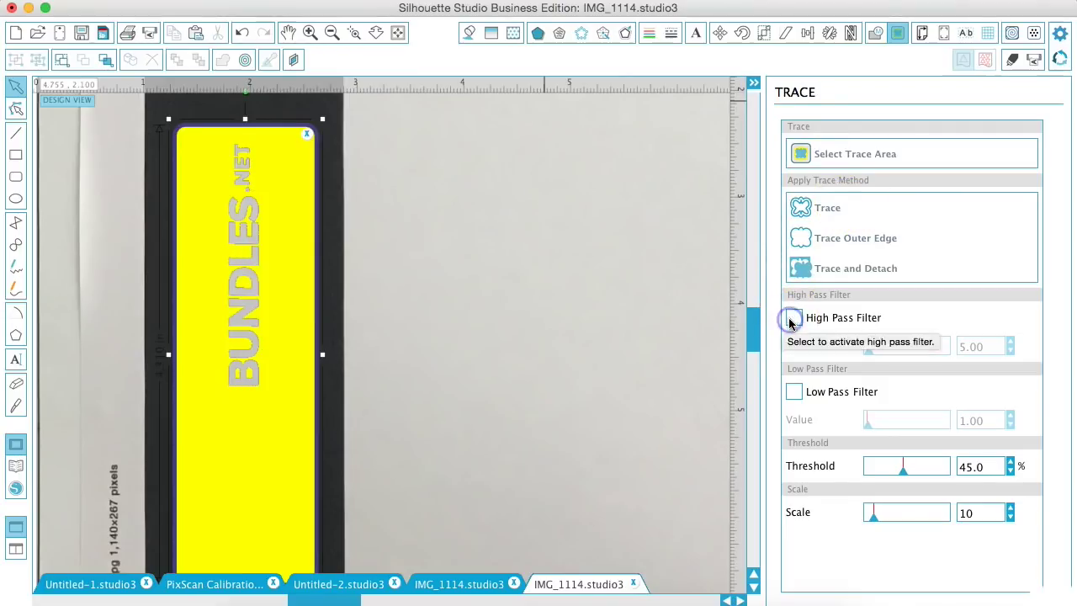
{"action": "left_click_drag", "start_coordinate": [873, 517], "coordinate": [870, 521]}
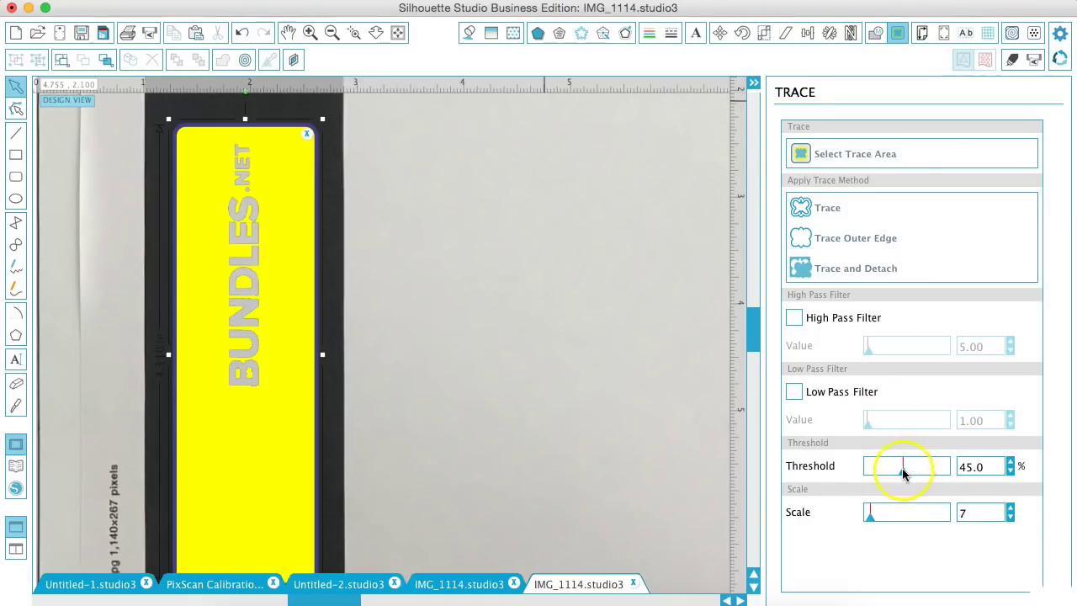
{"action": "left_click_drag", "start_coordinate": [902, 474], "coordinate": [894, 476]}
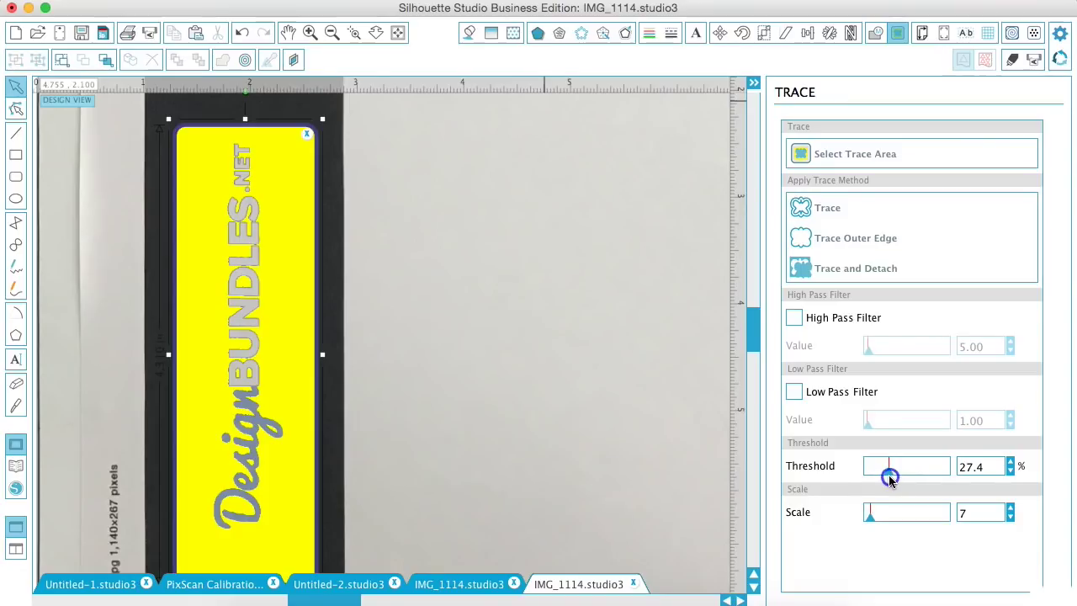
Step: Trace the logo and release the traced compound path into separate shapes
{"action": "left_click", "coordinate": [802, 213]}
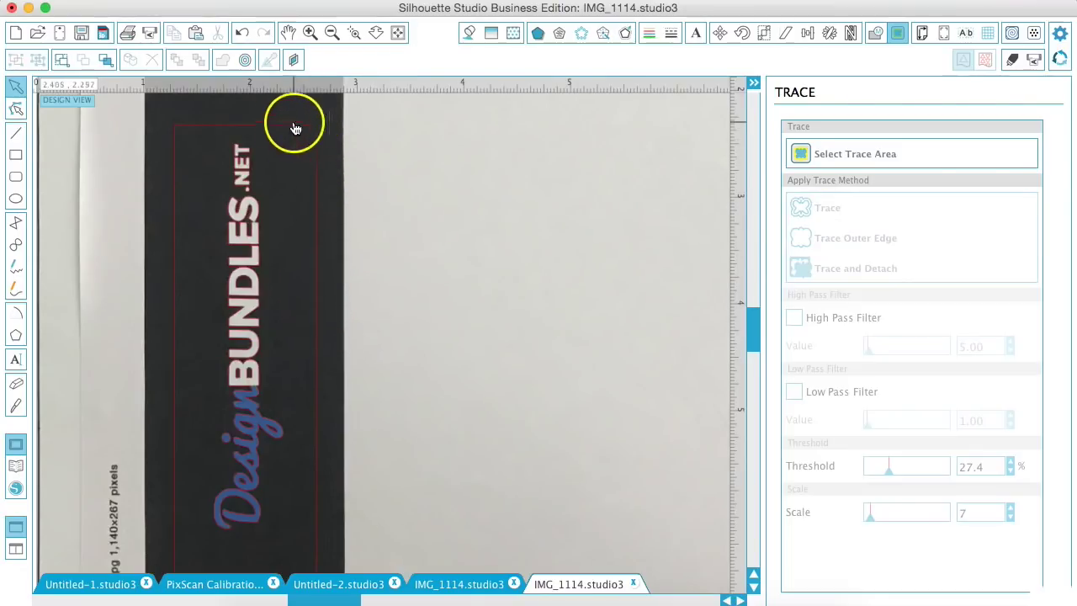
{"action": "left_click", "coordinate": [193, 126]}
{"action": "right_click", "coordinate": [194, 126]}
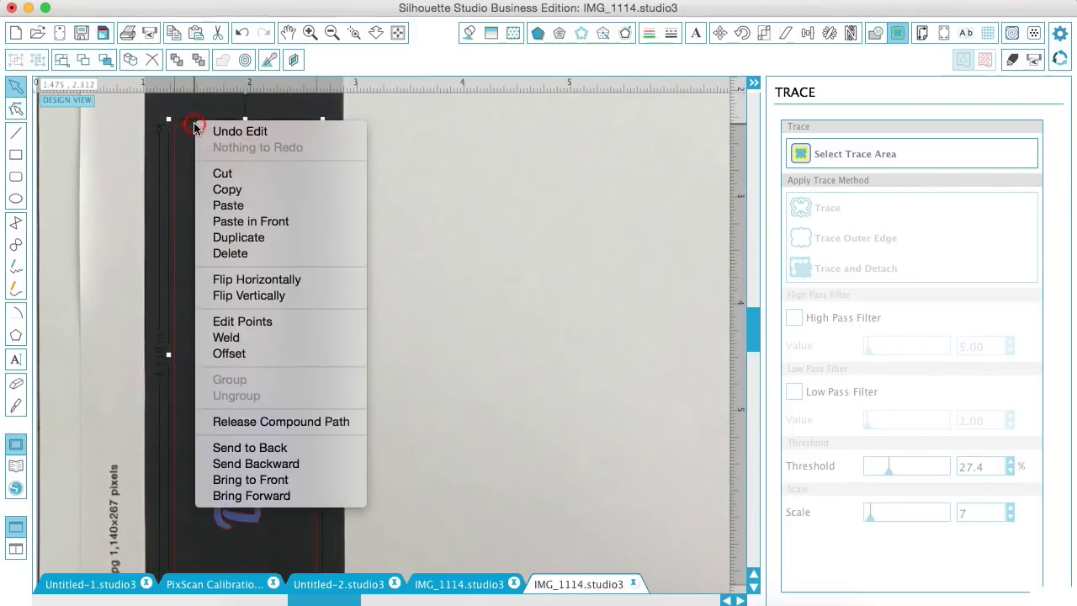
{"action": "left_click", "coordinate": [279, 422]}
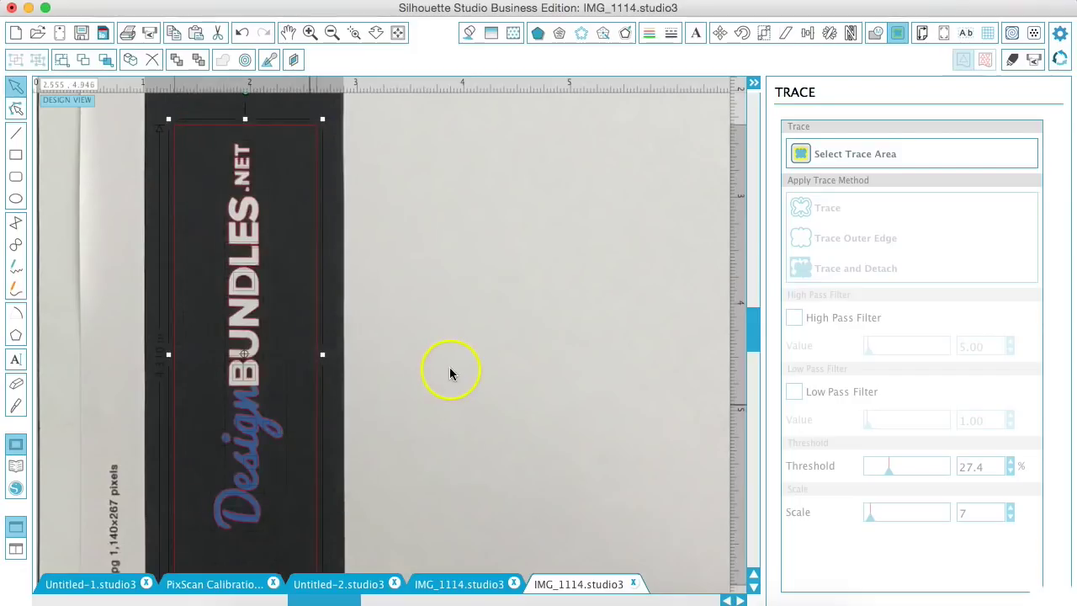
Step: Delete the rectangular outline surrounding the logo strip
{"action": "left_click", "coordinate": [449, 367]}
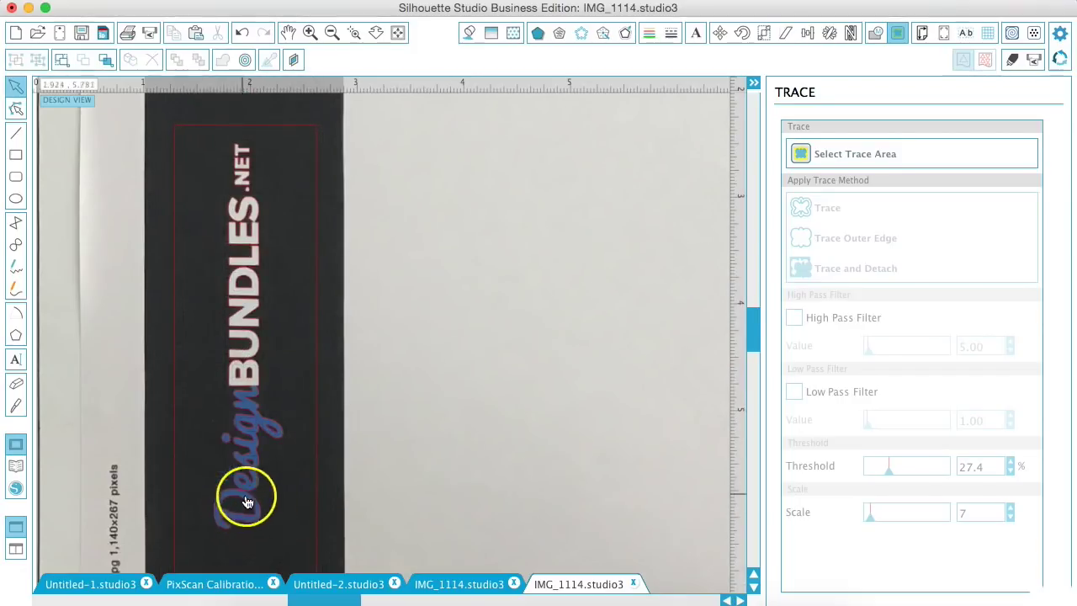
{"action": "left_click", "coordinate": [317, 259]}
{"action": "key", "text": "Delete"}
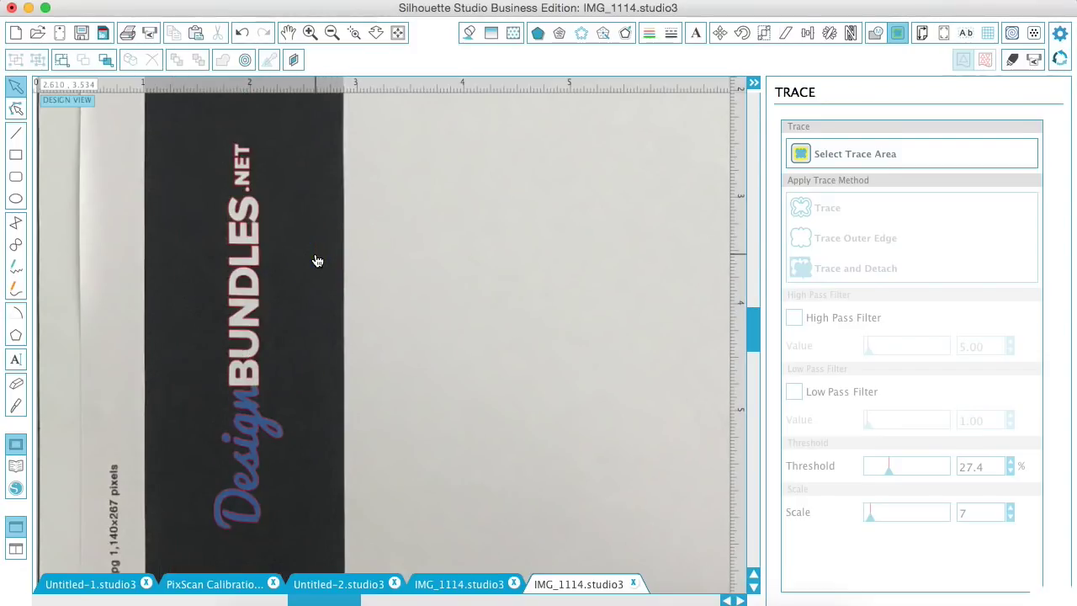
Step: Open the Send to Silhouette panel, showing the CAMEO 2 ready over USB
{"action": "left_click", "coordinate": [147, 35]}
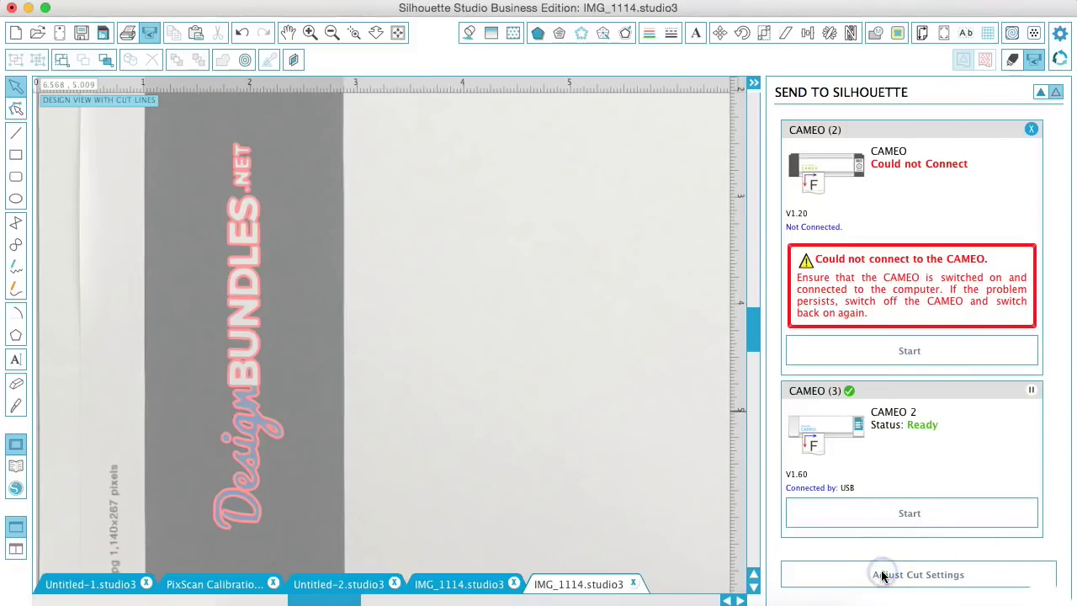
Step: Set the outlines to Cut with Copy Paper material, Speed 7 and Thickness 11
{"action": "left_click", "coordinate": [918, 574]}
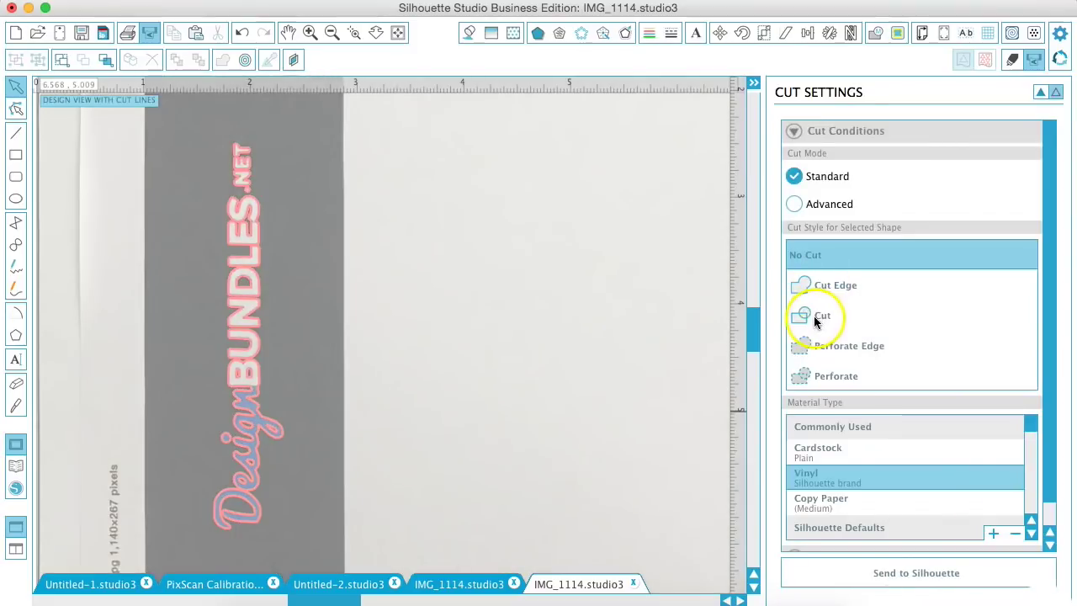
{"action": "left_click", "coordinate": [815, 318]}
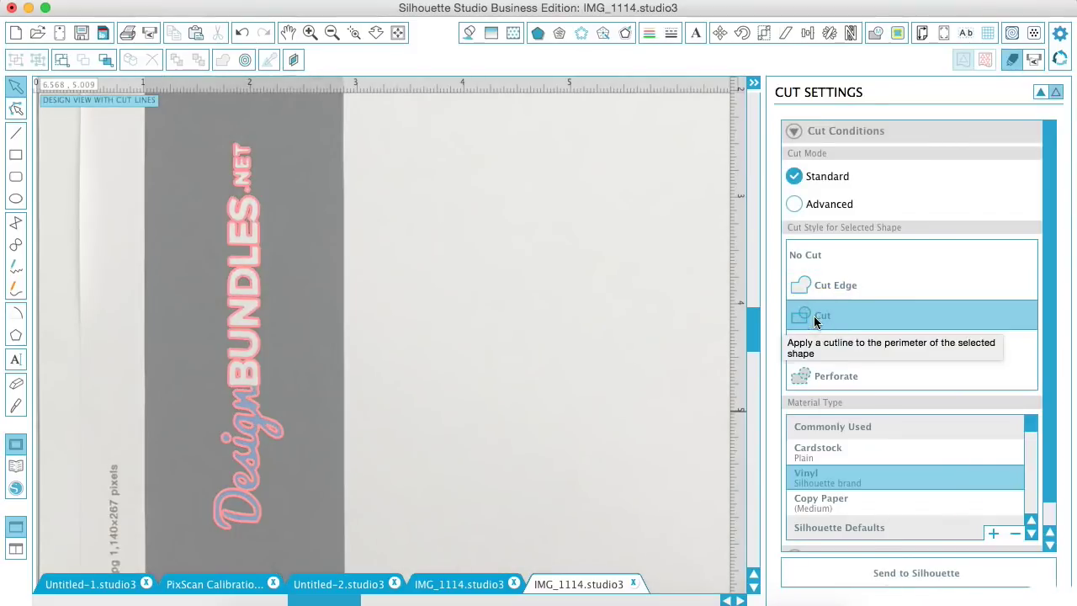
{"action": "left_click", "coordinate": [821, 504]}
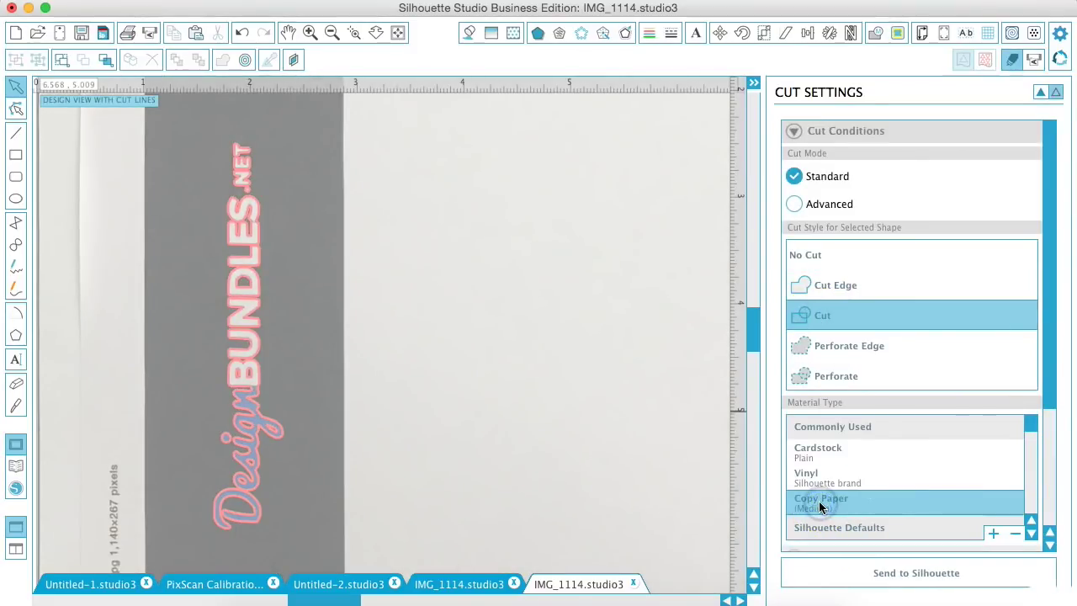
{"action": "left_click_drag", "start_coordinate": [1051, 264], "coordinate": [1059, 448]}
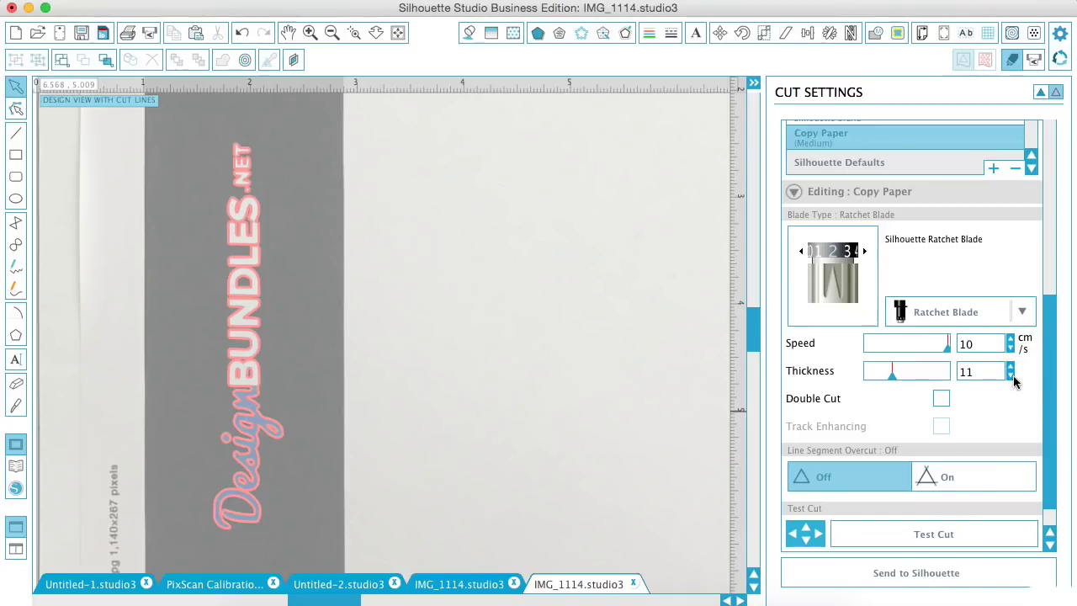
{"action": "left_click", "coordinate": [1010, 350]}
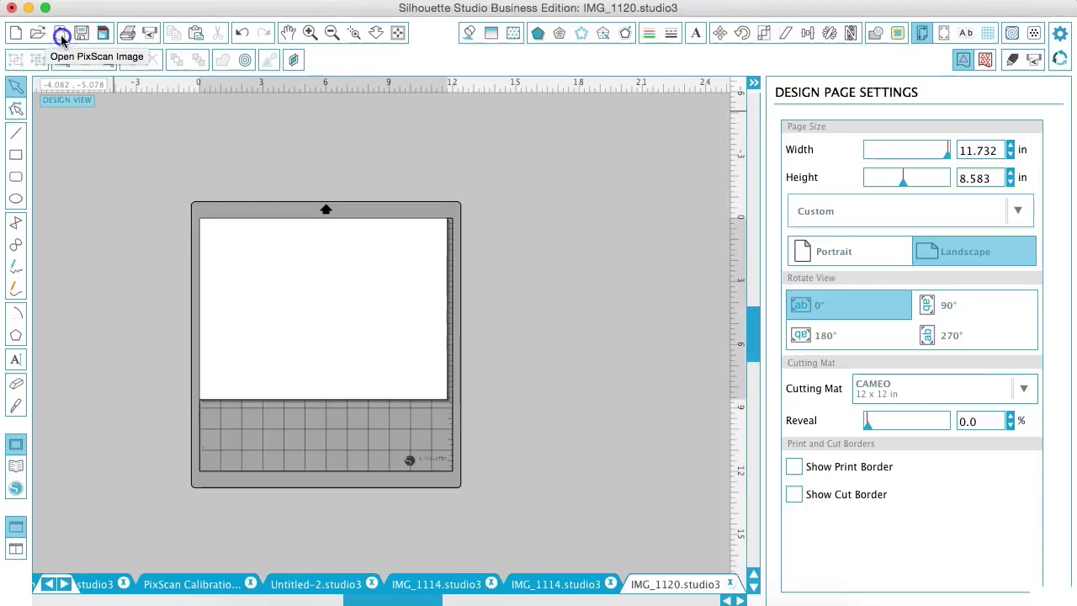
Step: Import the PixScan photo IMG_1120.JPG showing eight kraft Thank You tags from file
{"action": "left_click", "coordinate": [60, 37]}
{"action": "left_click", "coordinate": [735, 262]}
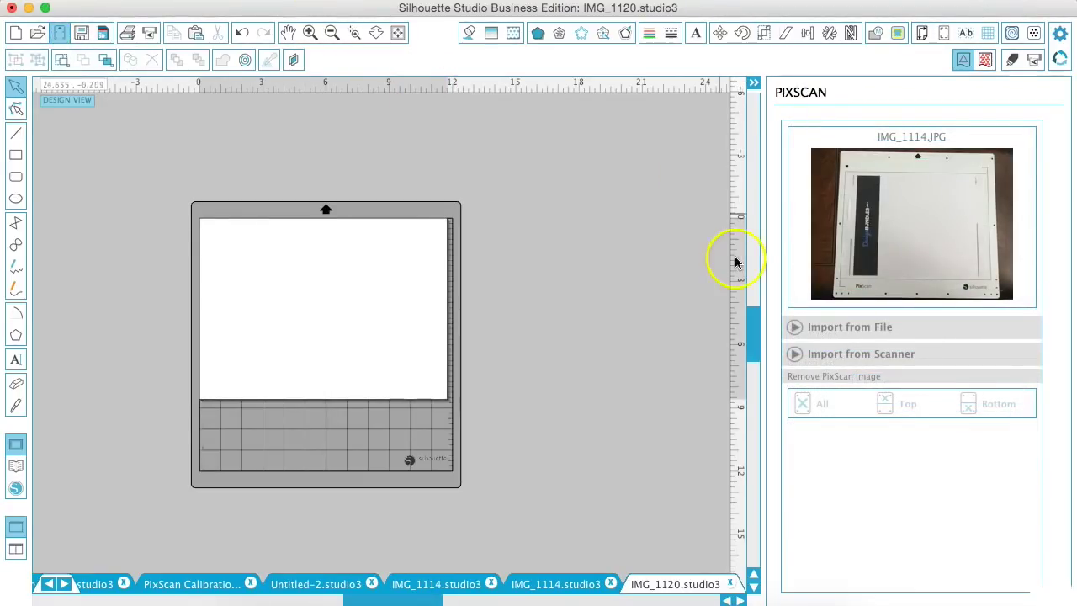
{"action": "left_click", "coordinate": [804, 334]}
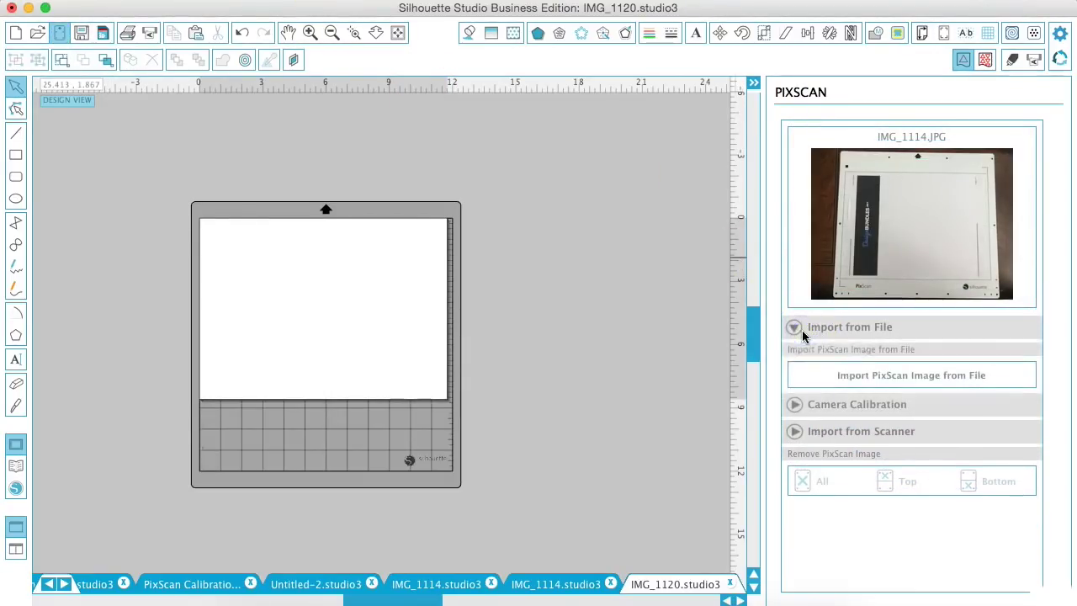
{"action": "left_click", "coordinate": [859, 380]}
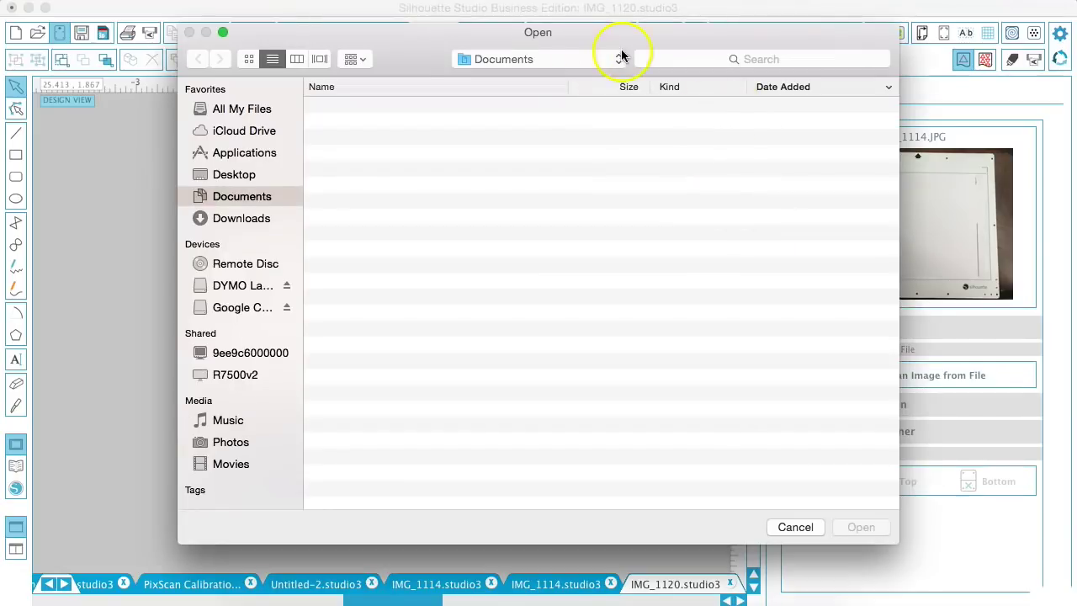
{"action": "left_click", "coordinate": [681, 52]}
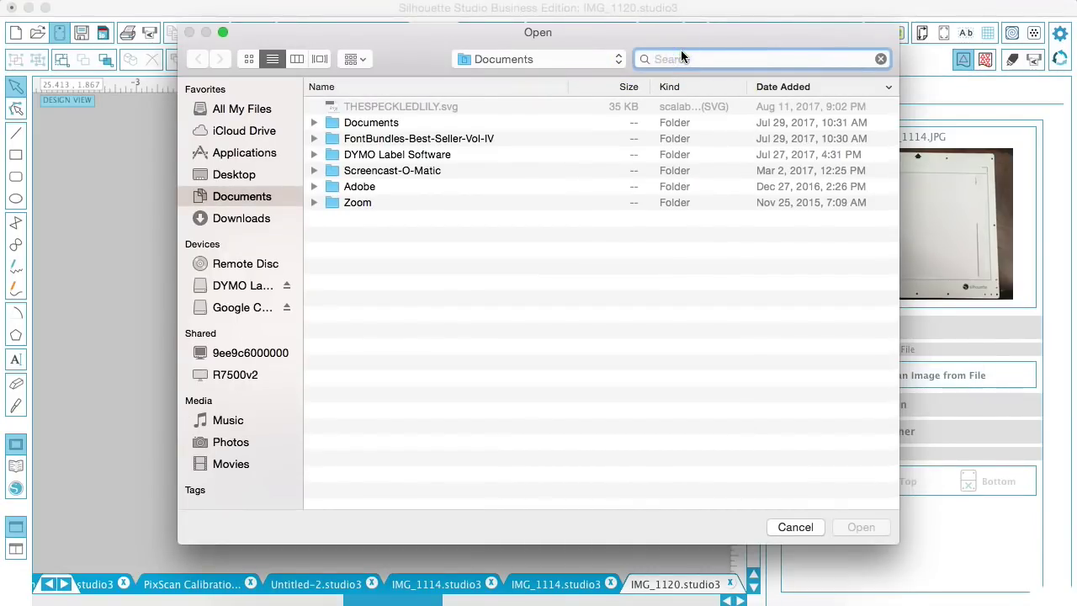
{"action": "type", "text": "img"}
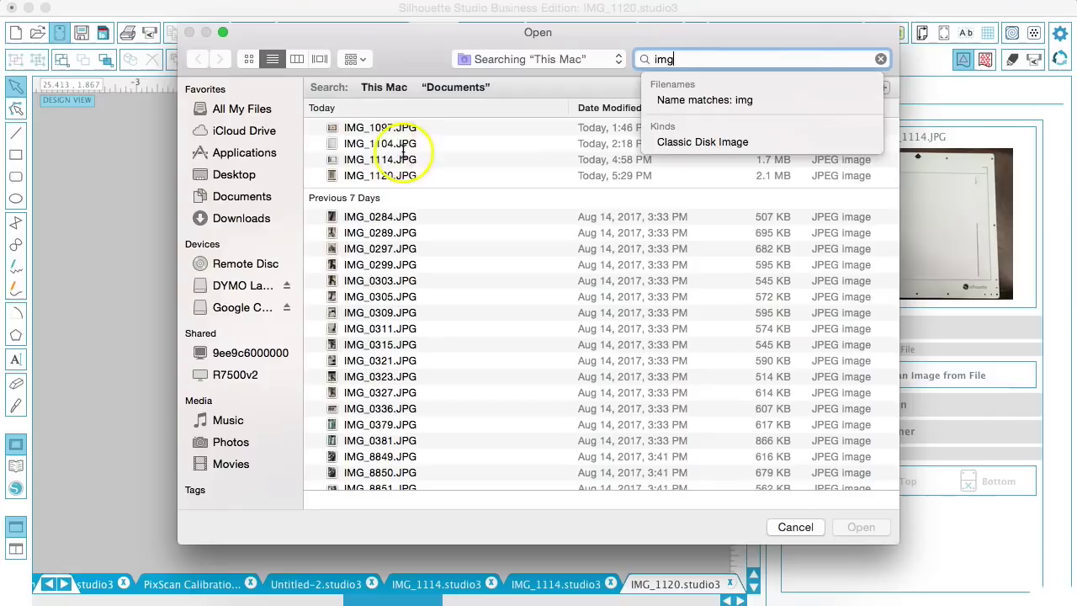
{"action": "double_click", "coordinate": [393, 177]}
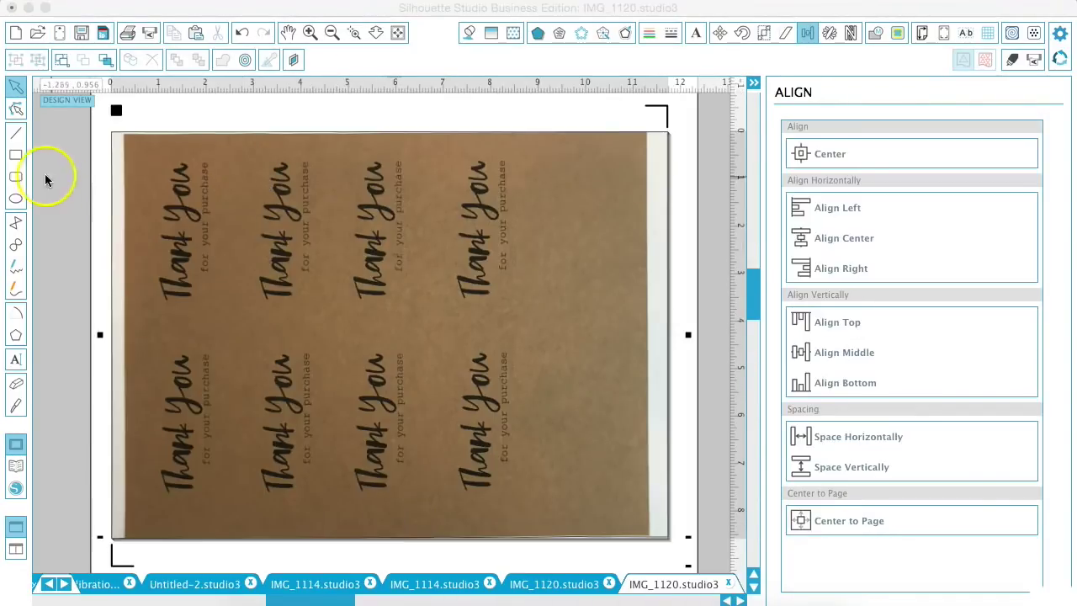
Step: Draw a rectangle around the top-left tag and centre a small punch-hole circle horizontally within it
{"action": "left_click", "coordinate": [15, 156]}
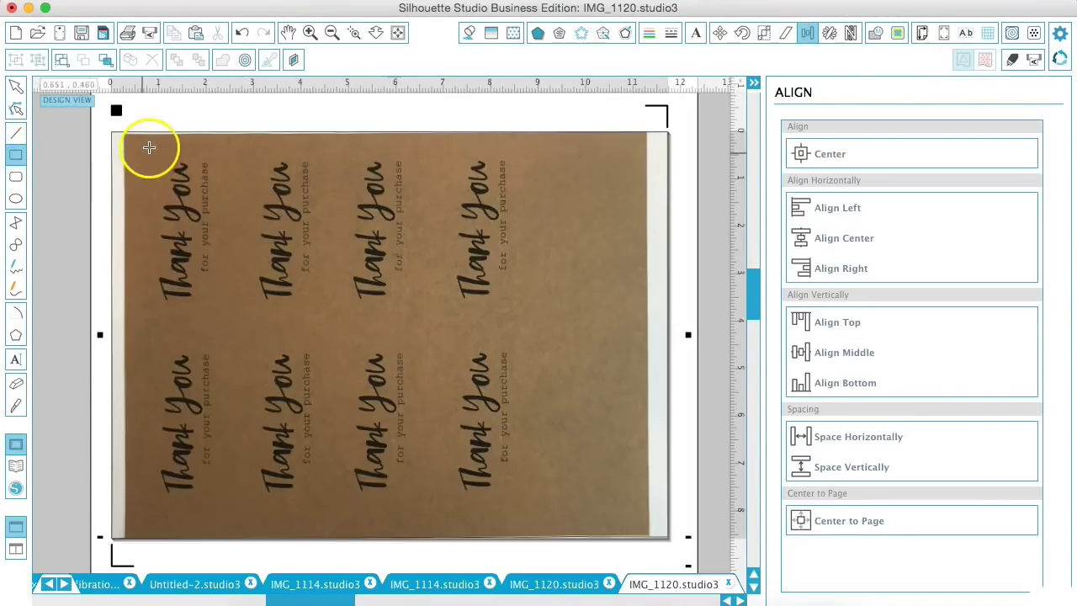
{"action": "left_click_drag", "start_coordinate": [136, 149], "coordinate": [237, 334]}
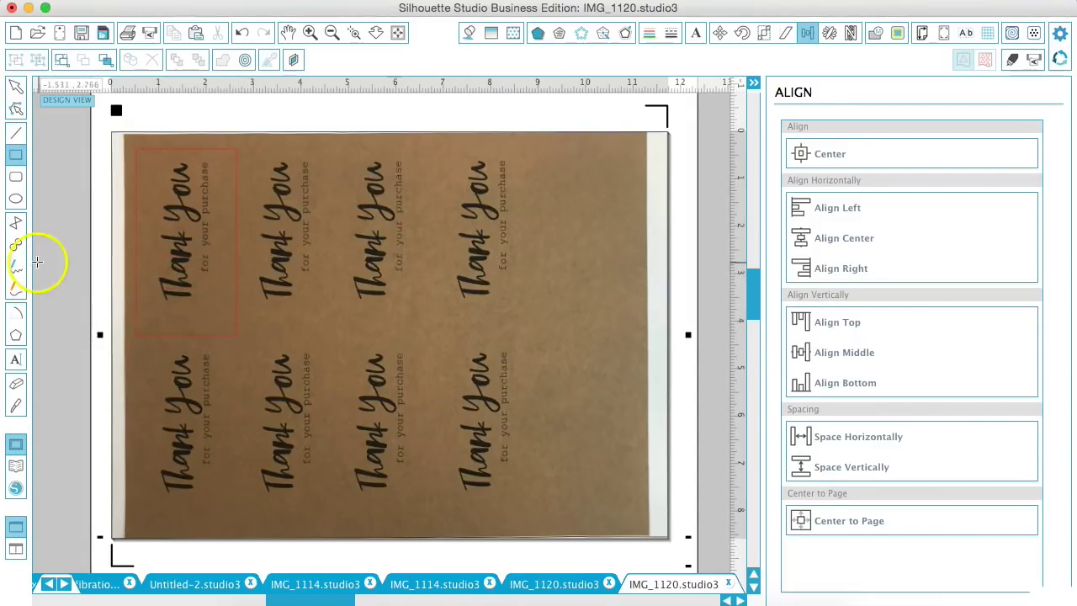
{"action": "left_click", "coordinate": [14, 202]}
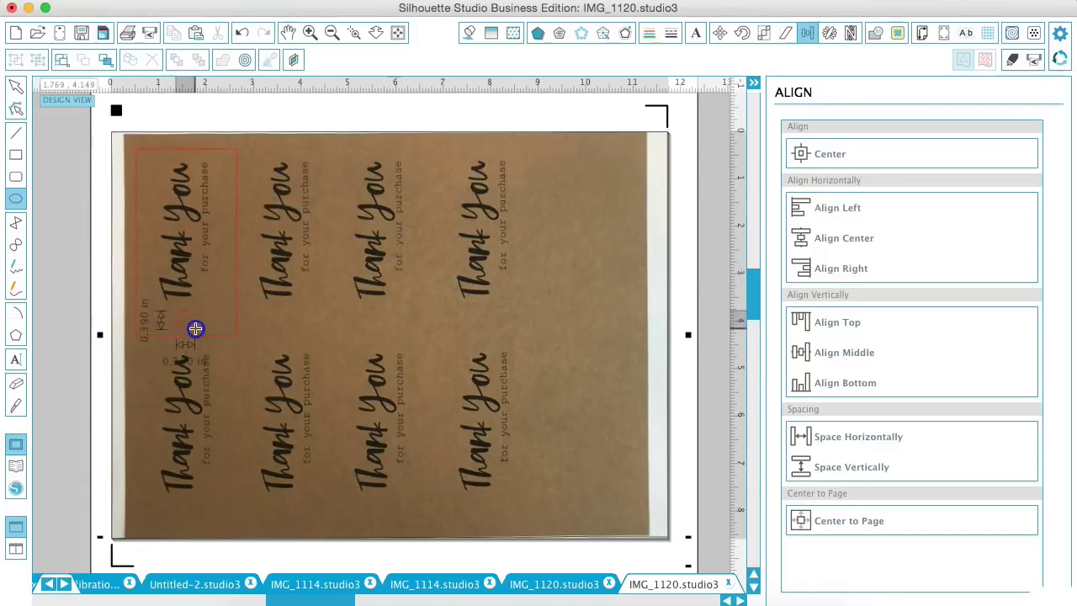
{"action": "left_click", "coordinate": [13, 89]}
{"action": "left_click", "coordinate": [162, 148]}
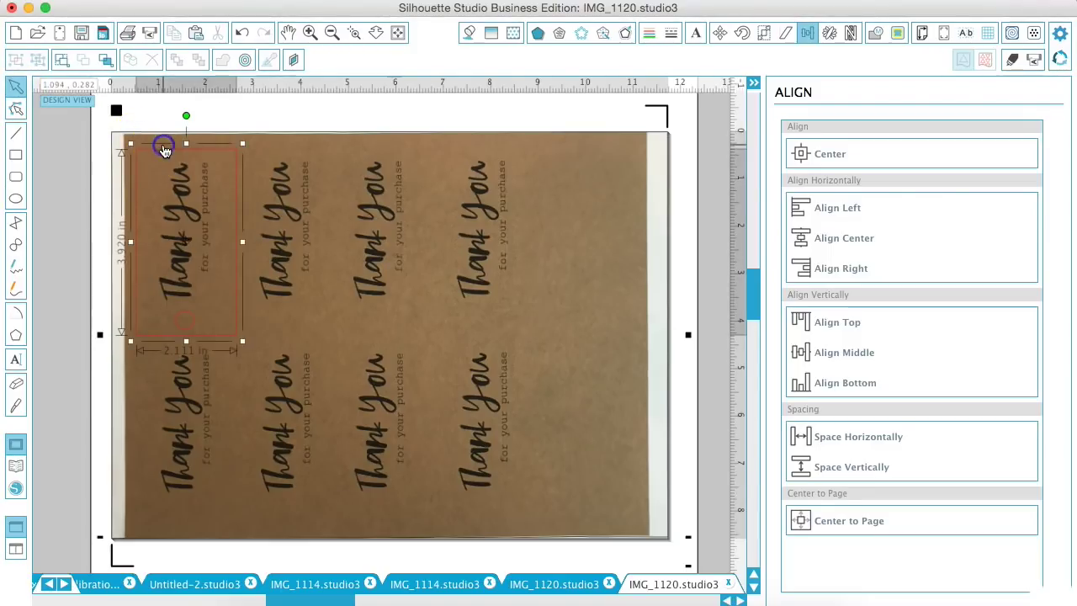
{"action": "left_click", "coordinate": [189, 319], "text": "shift"}
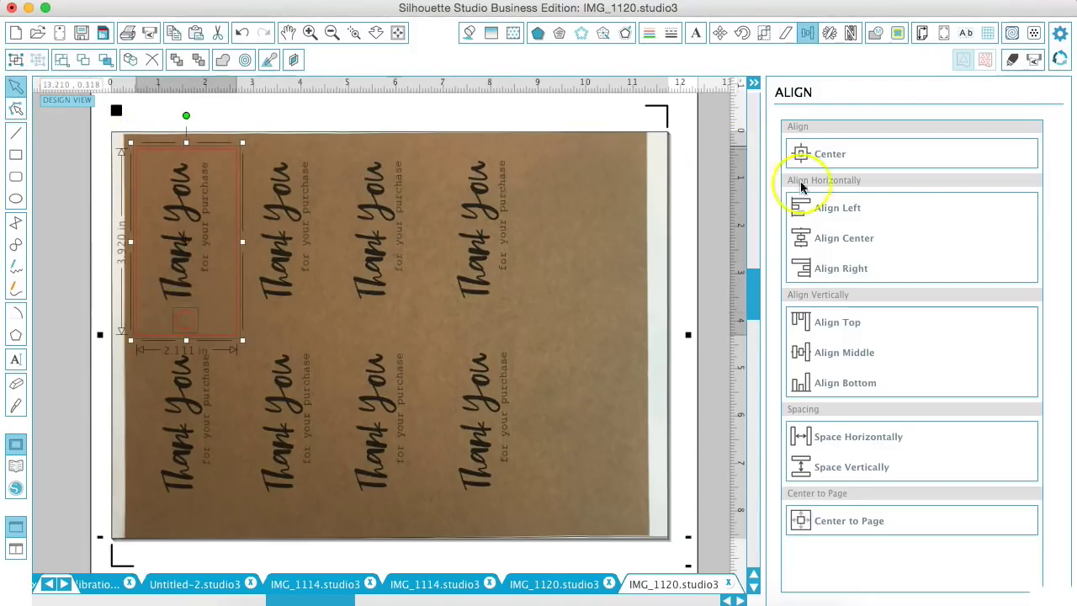
{"action": "left_click", "coordinate": [827, 360]}
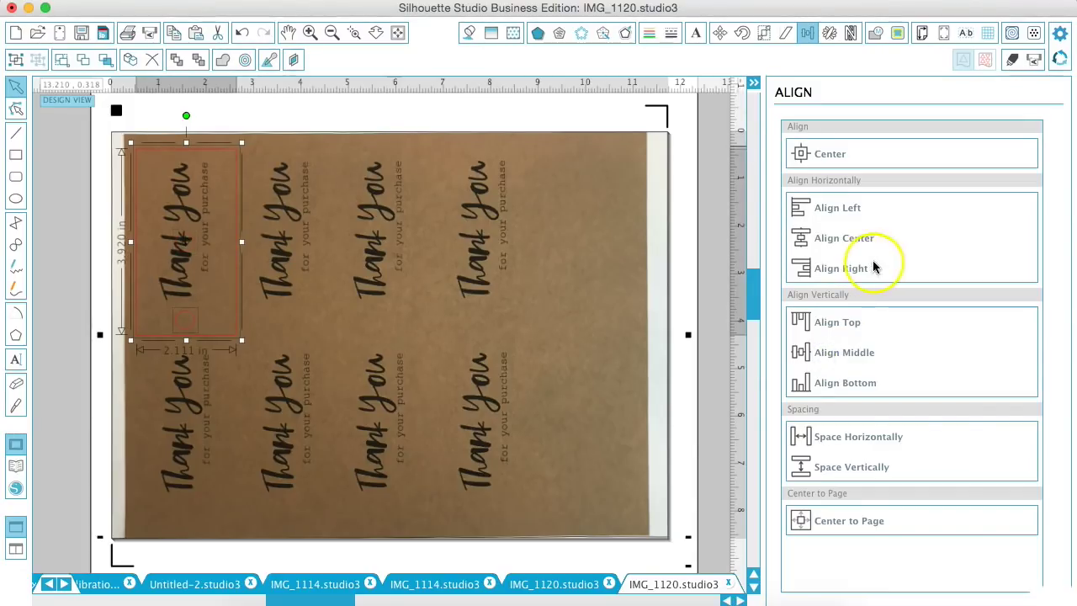
{"action": "left_click", "coordinate": [830, 237]}
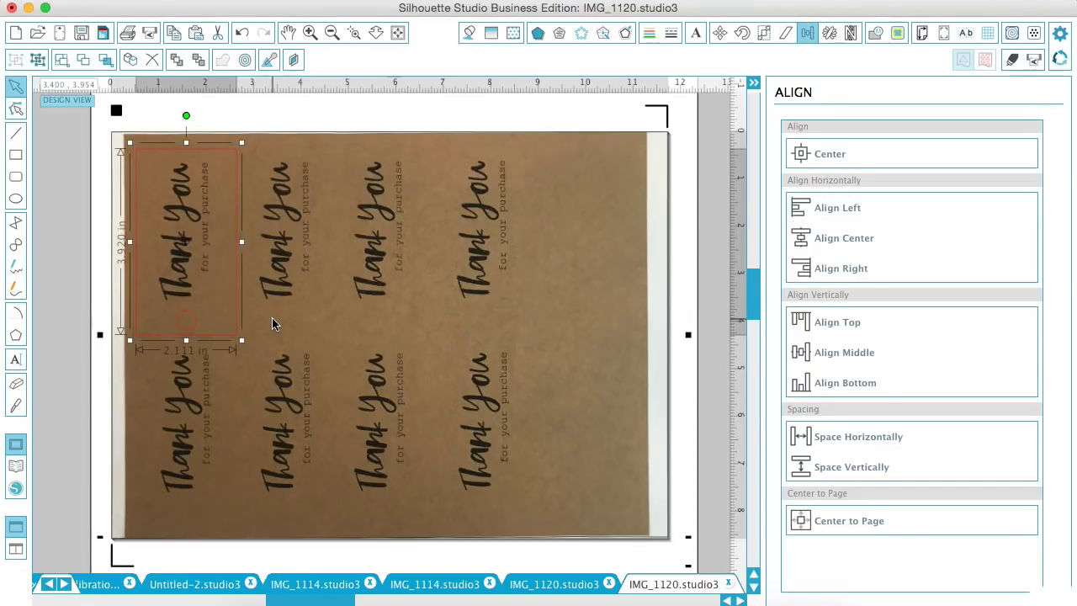
Step: Duplicate the tag outline with its punch hole over the second, third and fourth top-row labels
{"action": "key", "text": "super+v"}
{"action": "key", "text": "Delete"}
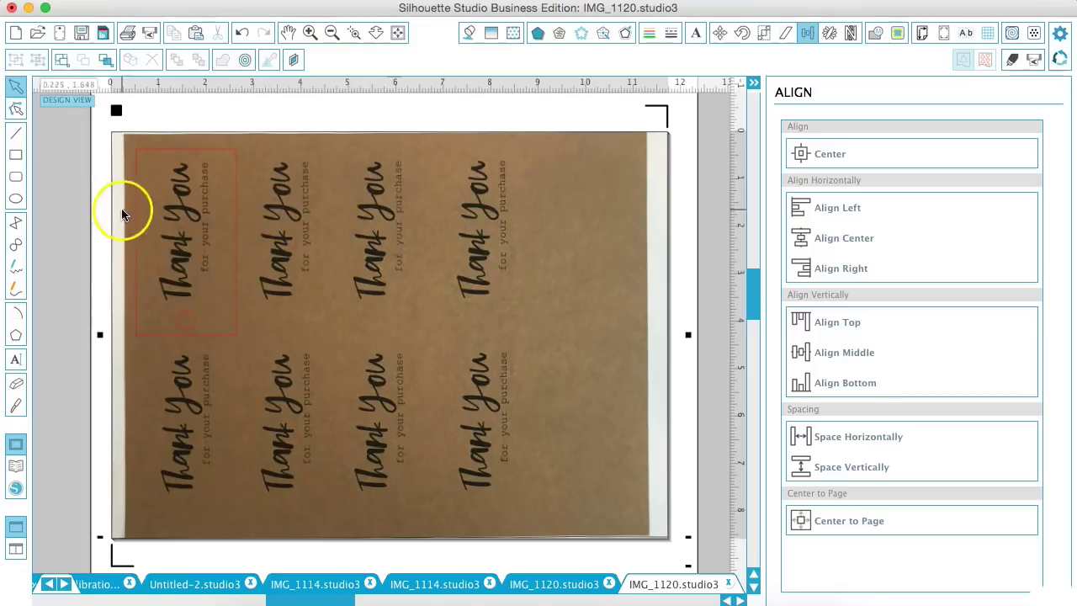
{"action": "left_click", "coordinate": [193, 327]}
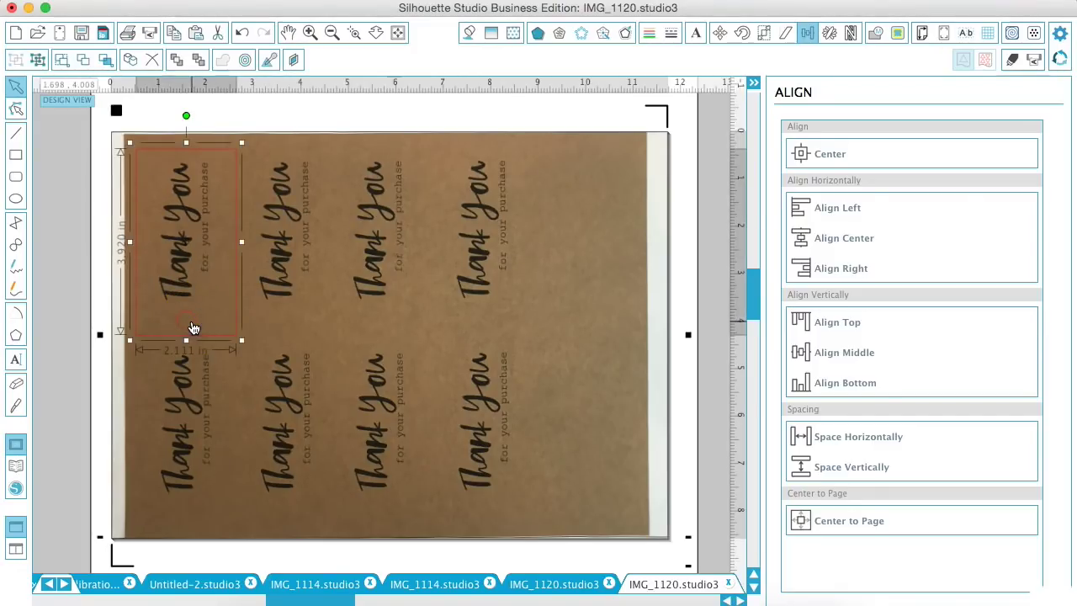
{"action": "key", "text": "super+d"}
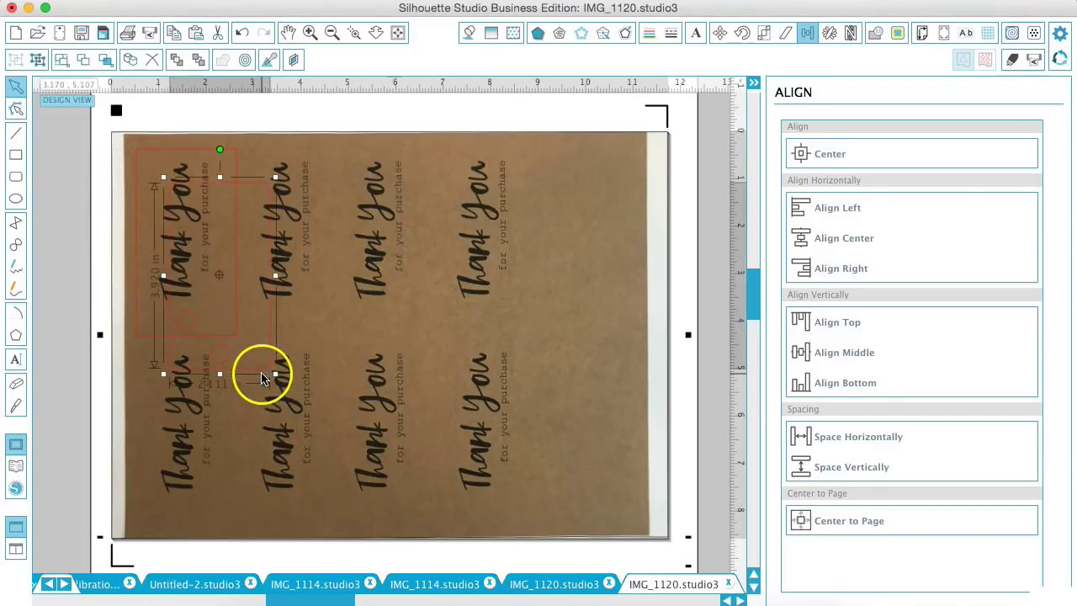
{"action": "left_click_drag", "start_coordinate": [261, 375], "coordinate": [335, 347]}
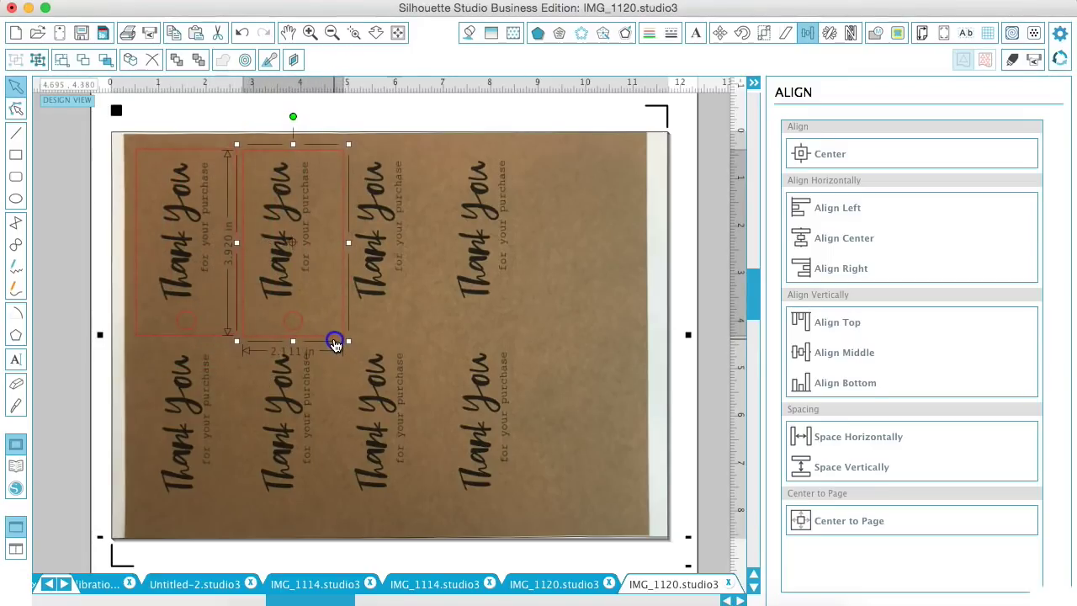
{"action": "key", "text": "super+d"}
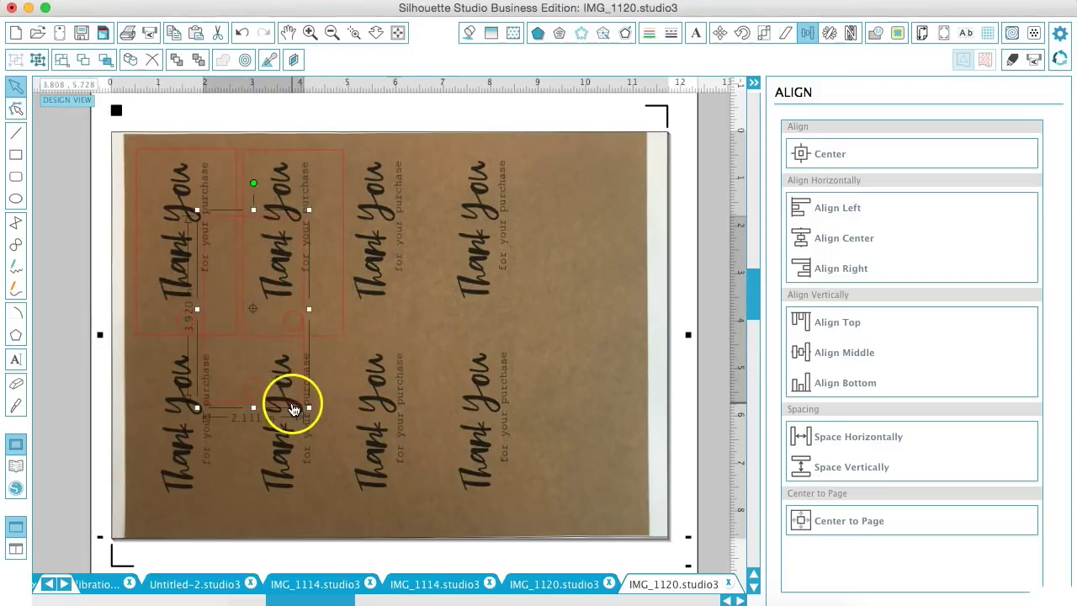
{"action": "left_click_drag", "start_coordinate": [294, 402], "coordinate": [151, 308]}
{"action": "left_click", "coordinate": [579, 331]}
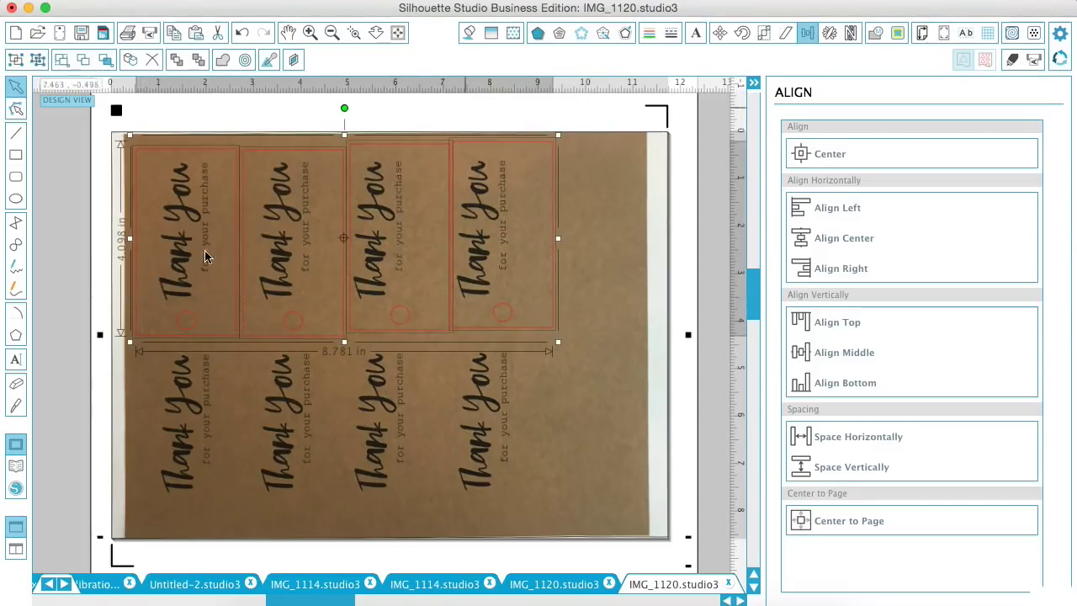
Step: Align the four top-row outlines by their middles, space them evenly, and group them
{"action": "left_click", "coordinate": [820, 353]}
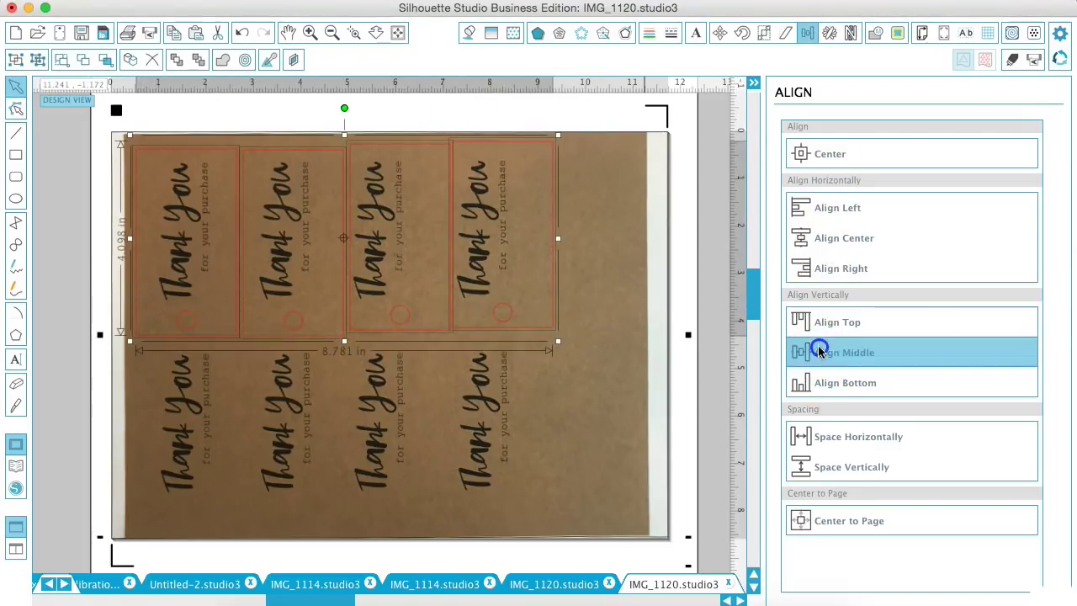
{"action": "left_click", "coordinate": [829, 436]}
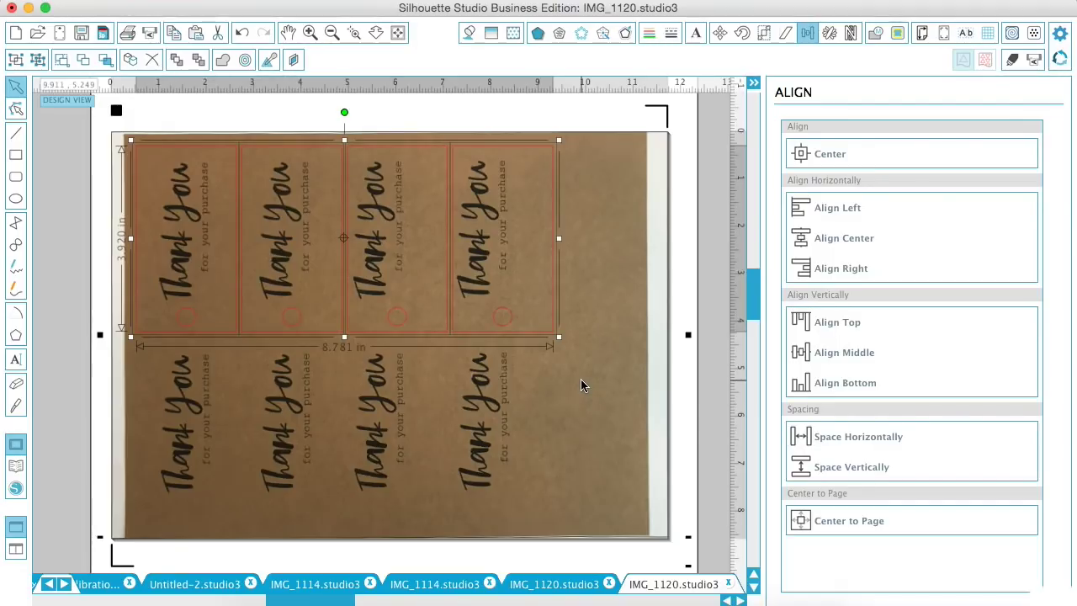
{"action": "key", "text": "super+z"}
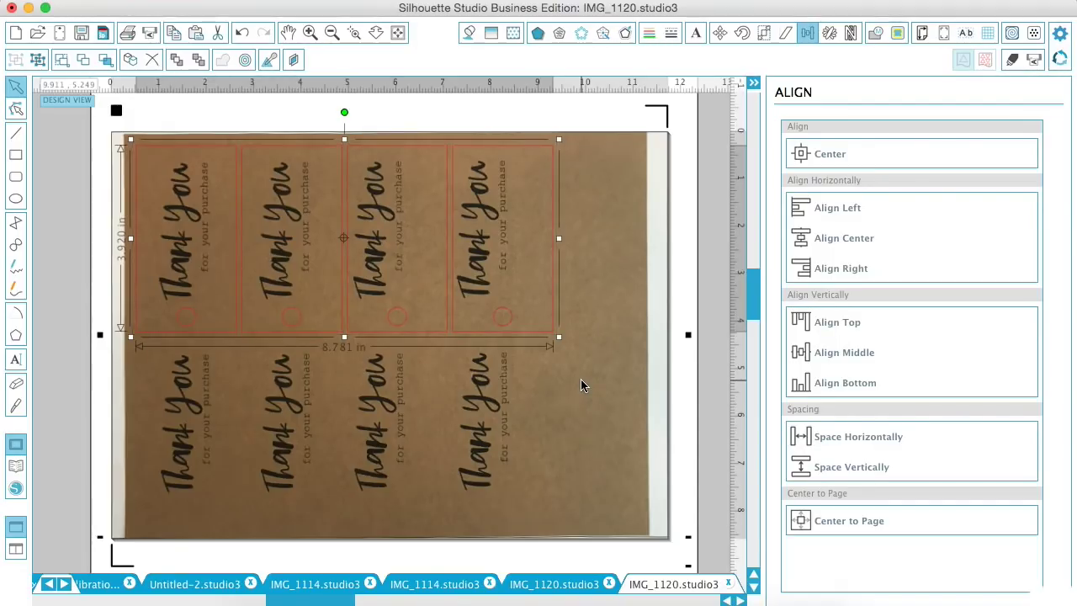
Step: Option-drag a copy of the grouped top-row tags down over the bottom-row labels
{"action": "left_click_drag", "start_coordinate": [549, 349], "coordinate": [500, 526]}
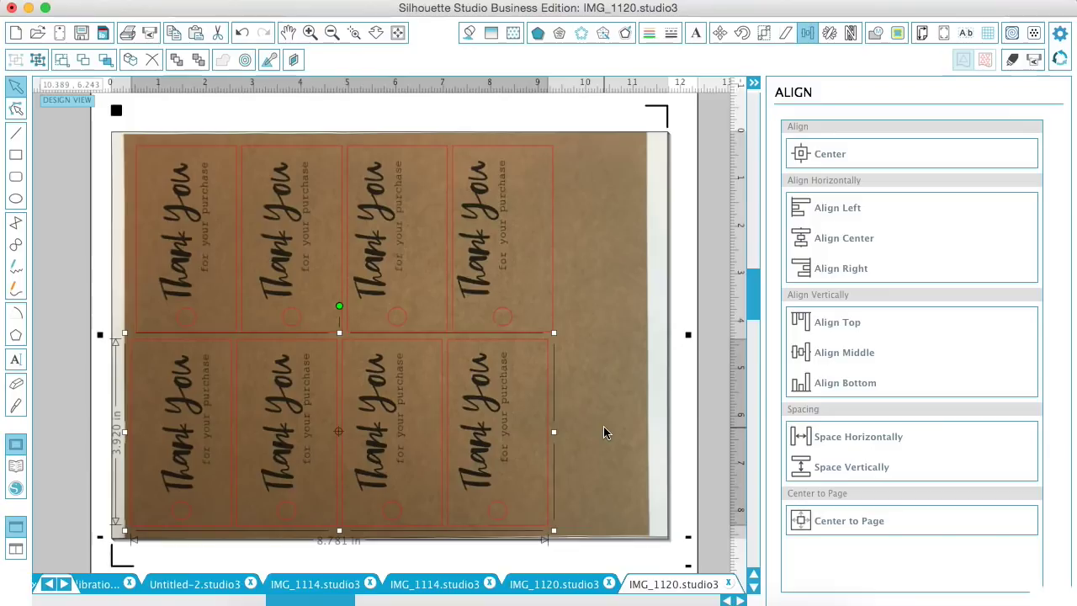
{"action": "left_click", "coordinate": [604, 431]}
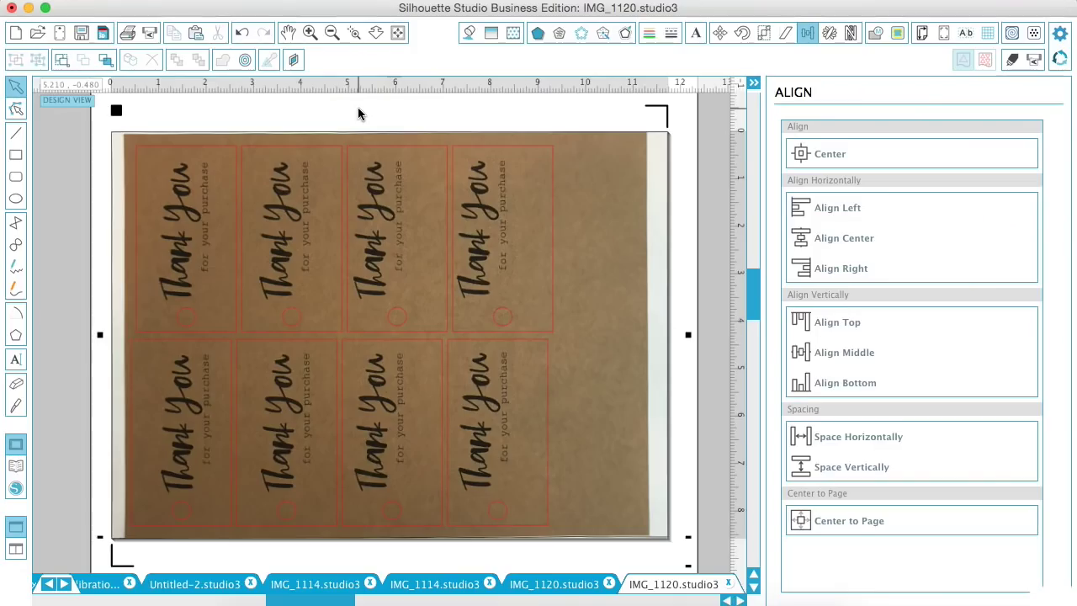
Step: In Send to Silhouette, set the cut style to Cut and the material to Cardstock (Plain)
{"action": "left_click", "coordinate": [148, 32]}
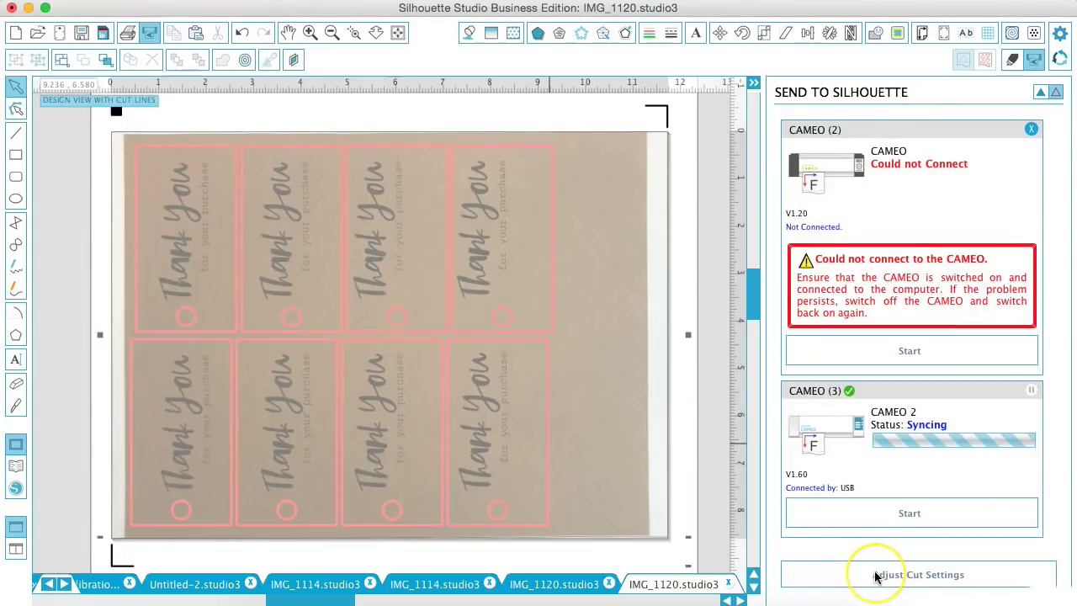
{"action": "left_click", "coordinate": [875, 575]}
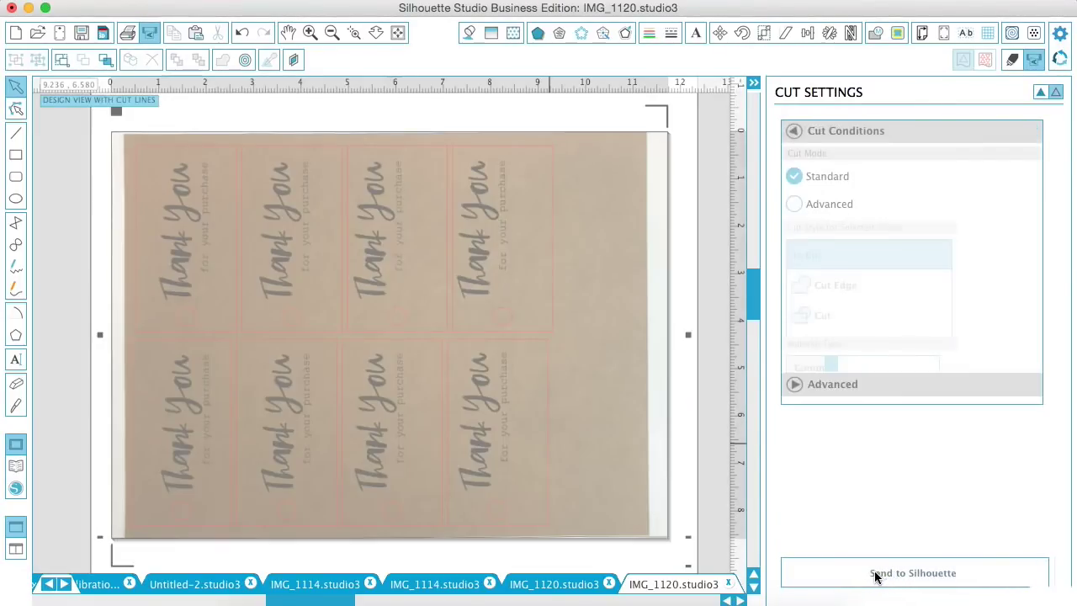
{"action": "left_click", "coordinate": [867, 249]}
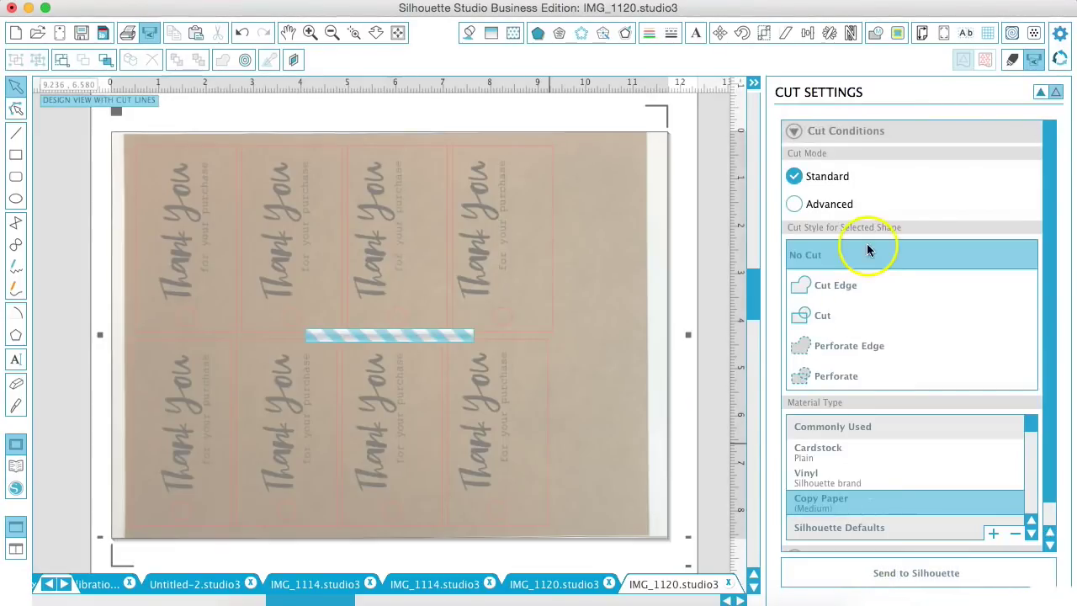
{"action": "left_click", "coordinate": [810, 314]}
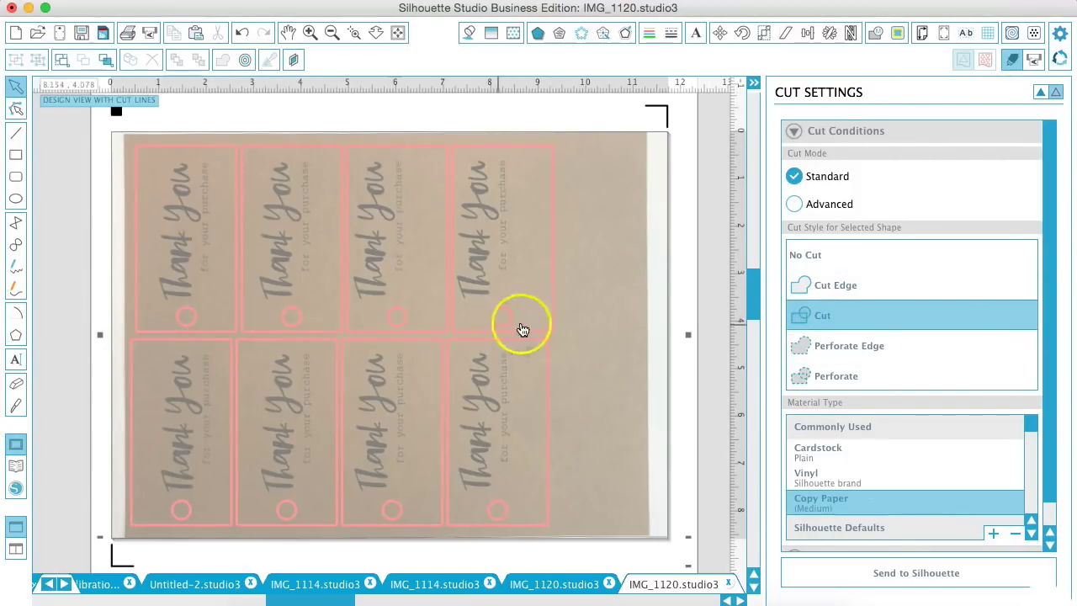
{"action": "left_click", "coordinate": [823, 453]}
{"action": "left_click_drag", "start_coordinate": [1050, 262], "coordinate": [1047, 434]}
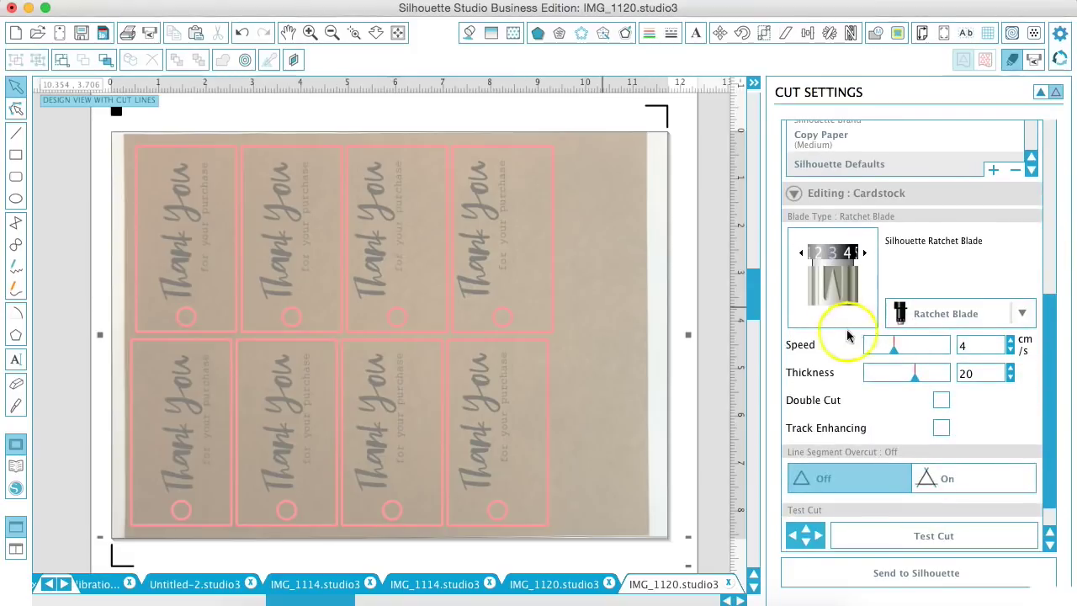